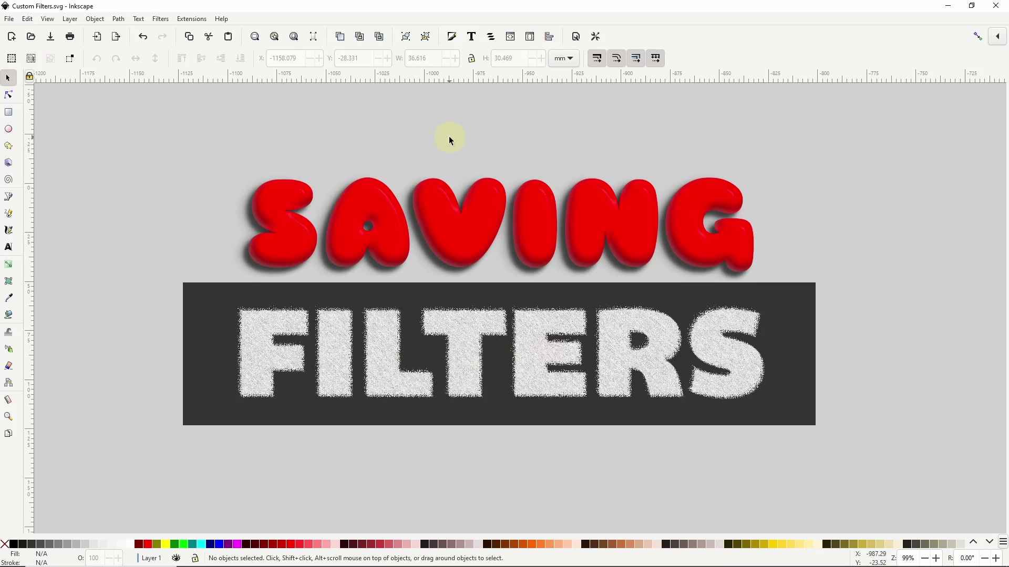
- Select the red SAVING lettering and the white FILTERS text, and copy both
click(443, 226)
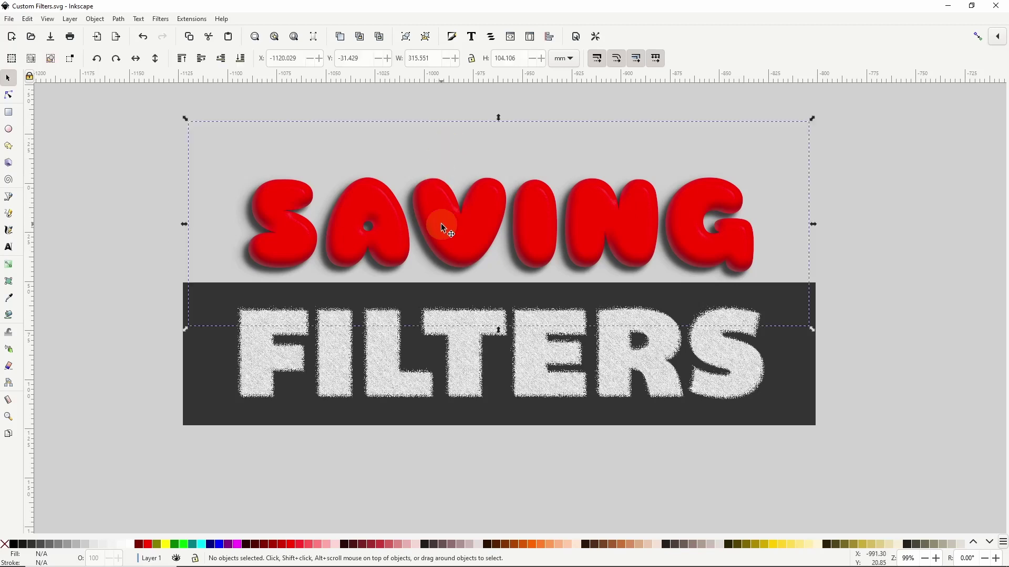
shift+click(388, 368)
right_click(388, 364)
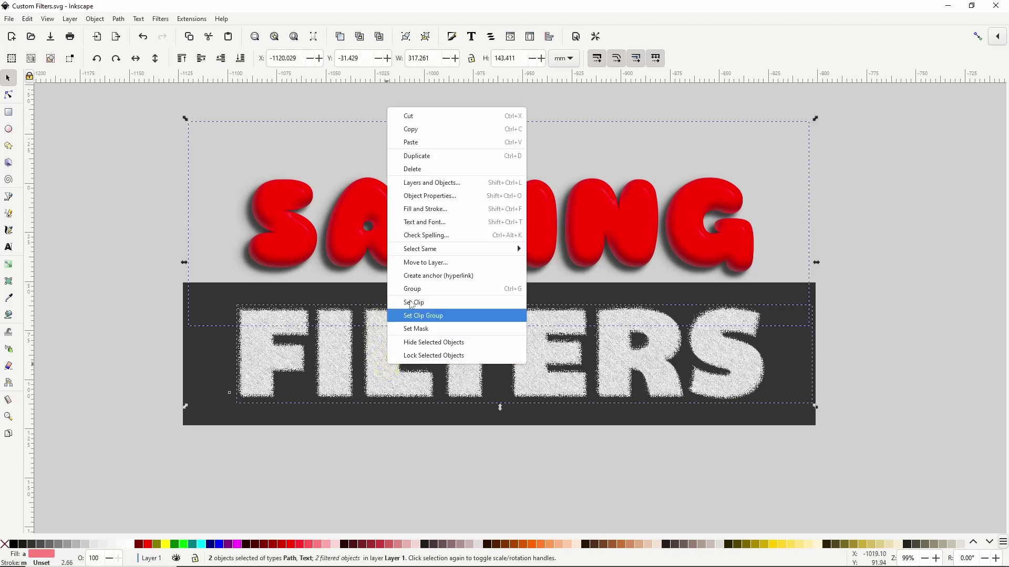
click(421, 131)
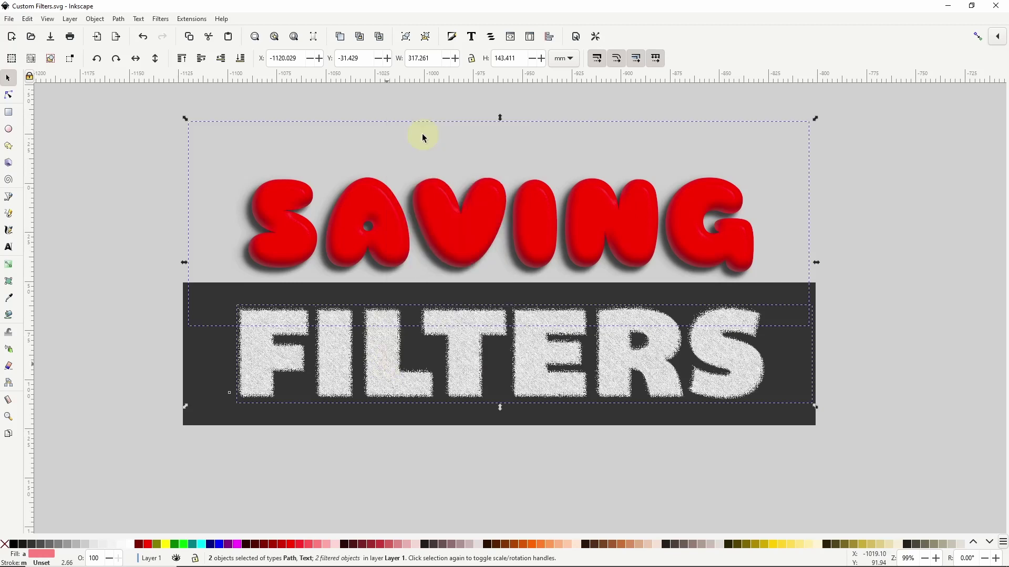
- Create a new blank document and paste the filtered SAVING and FILTERS text into it
click(9, 19)
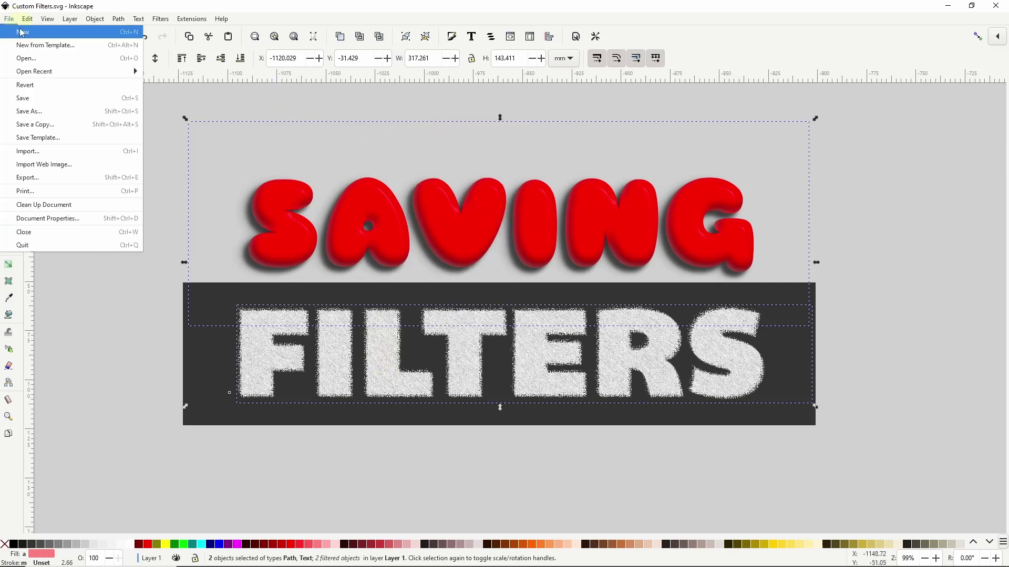
click(20, 29)
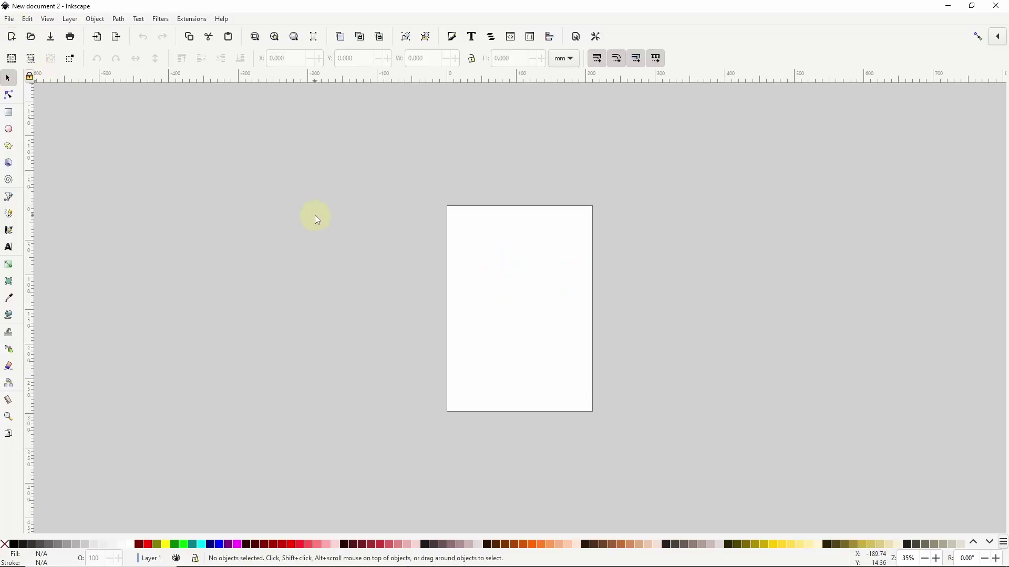
right_click(317, 220)
click(332, 248)
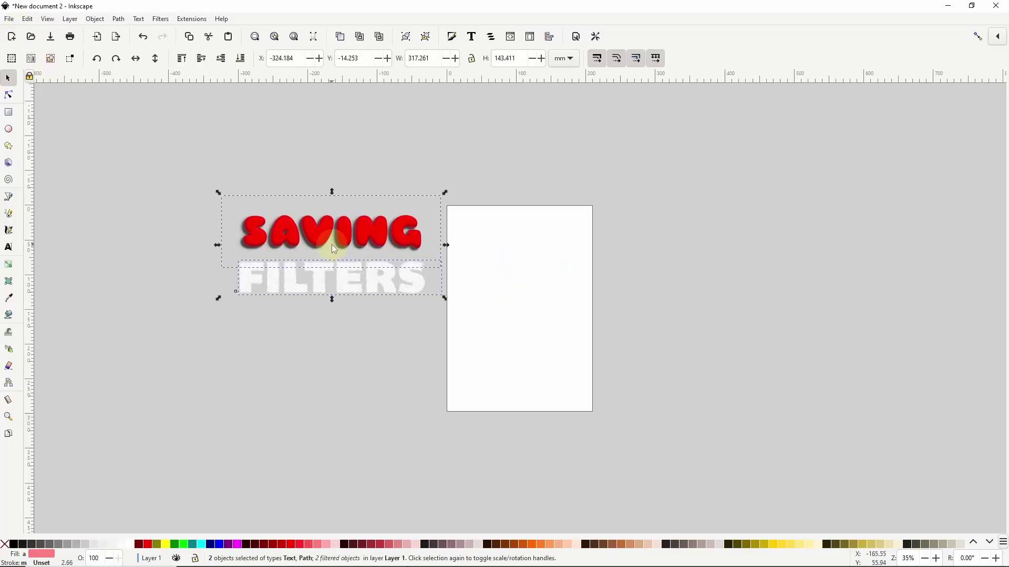
scroll(286, 221, up, 2)
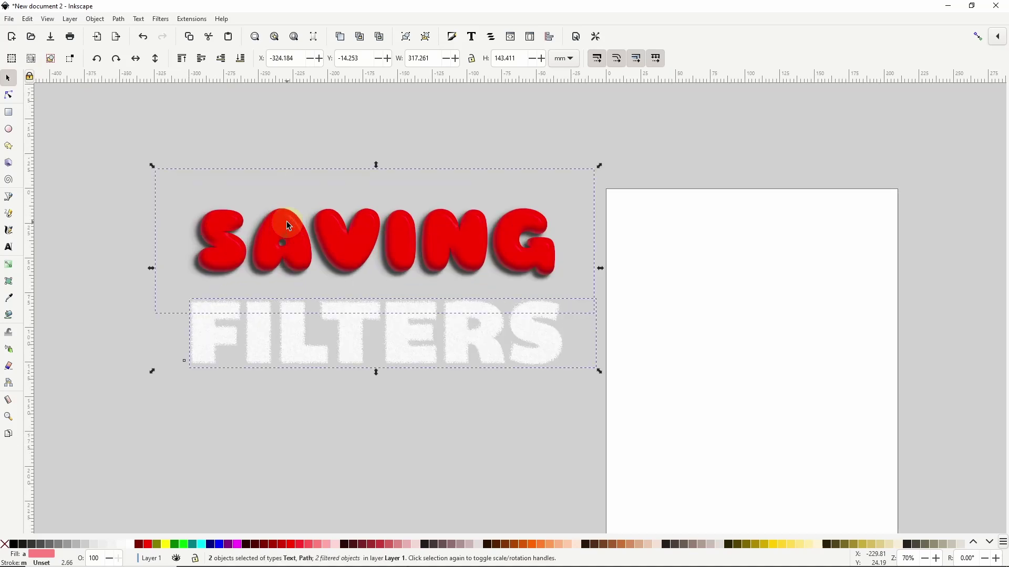
- Open the Filter Editor listing Chalk and Balloon, then delete the pasted text
click(161, 18)
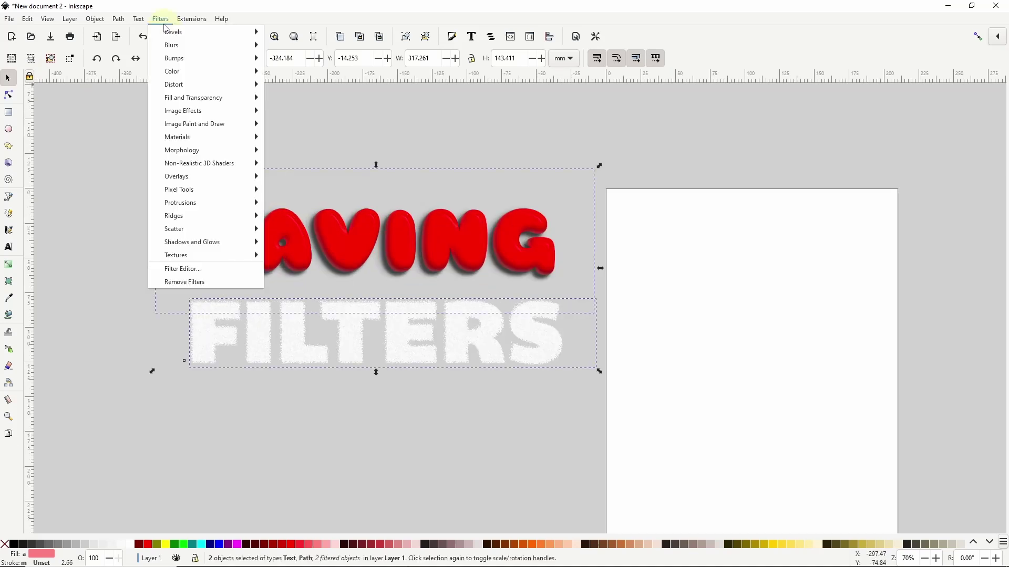
click(191, 268)
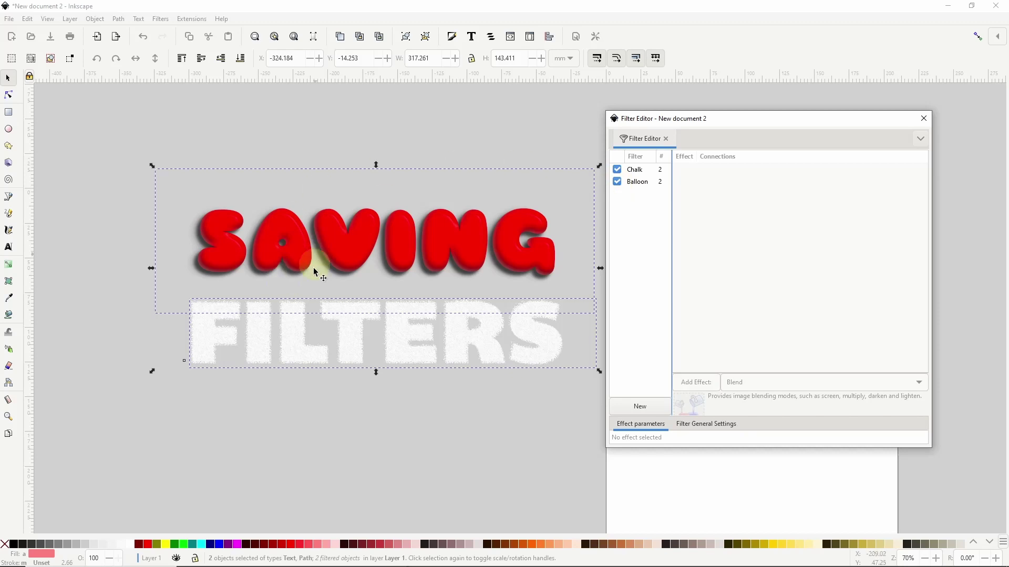
key(Delete)
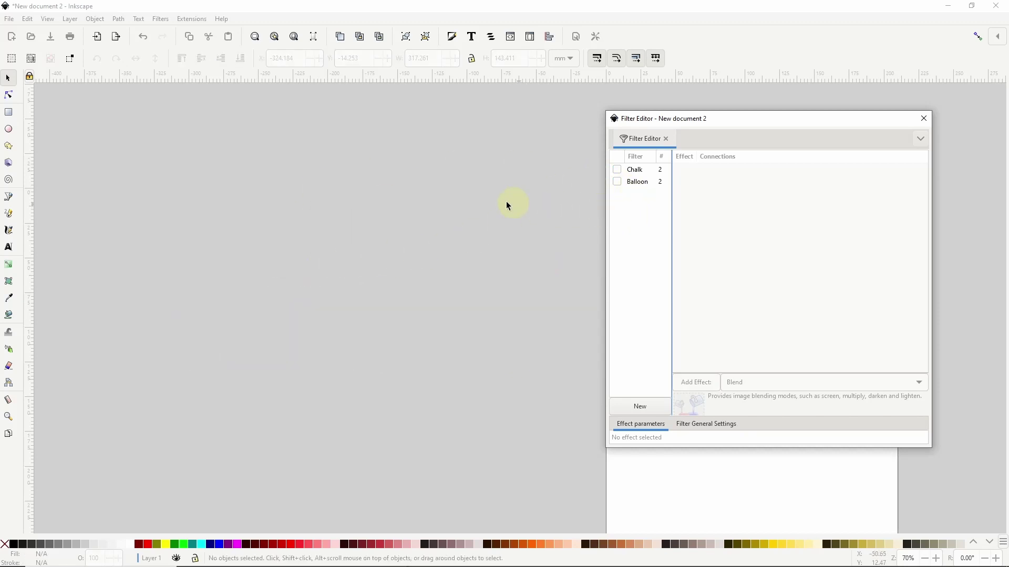
- Draw a red five-pointed star and apply Chalk, then Balloon, to it
click(8, 146)
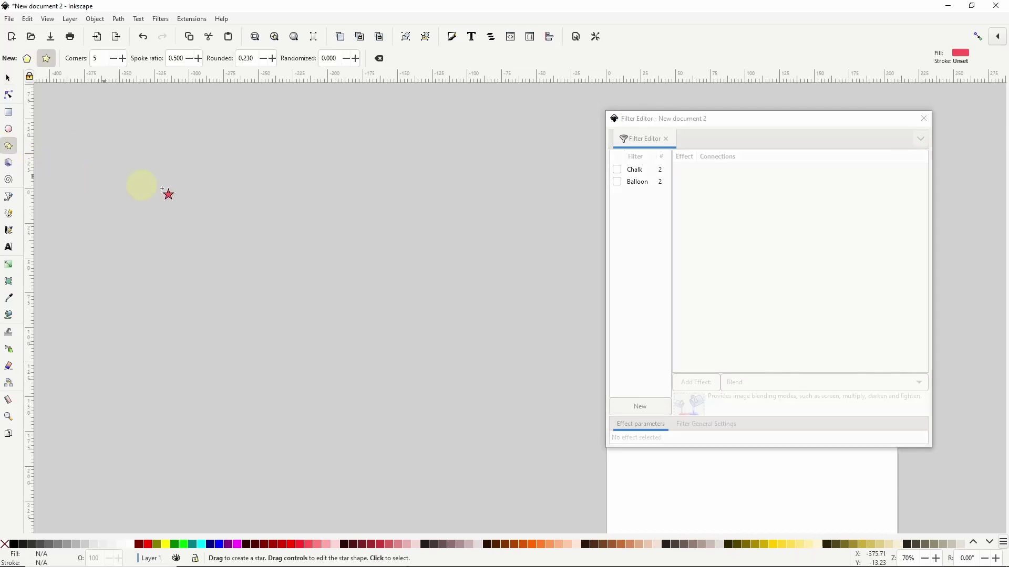
drag(326, 267, 411, 331)
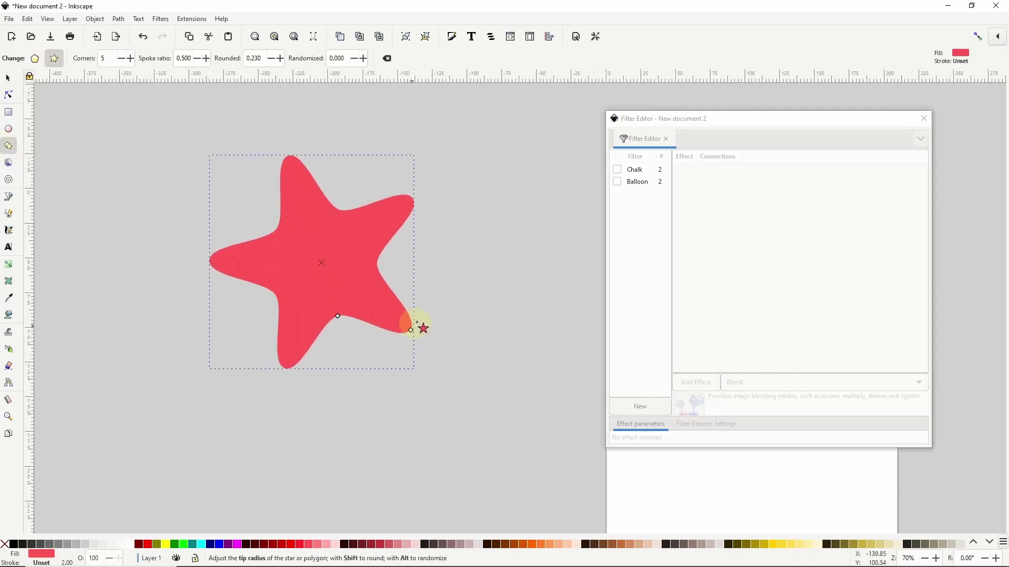
click(617, 171)
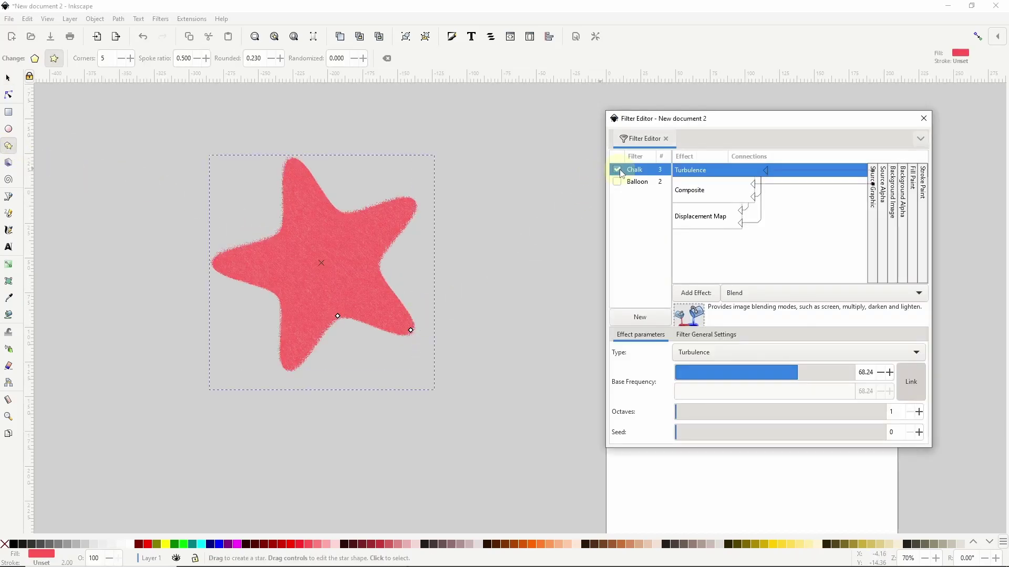
click(618, 182)
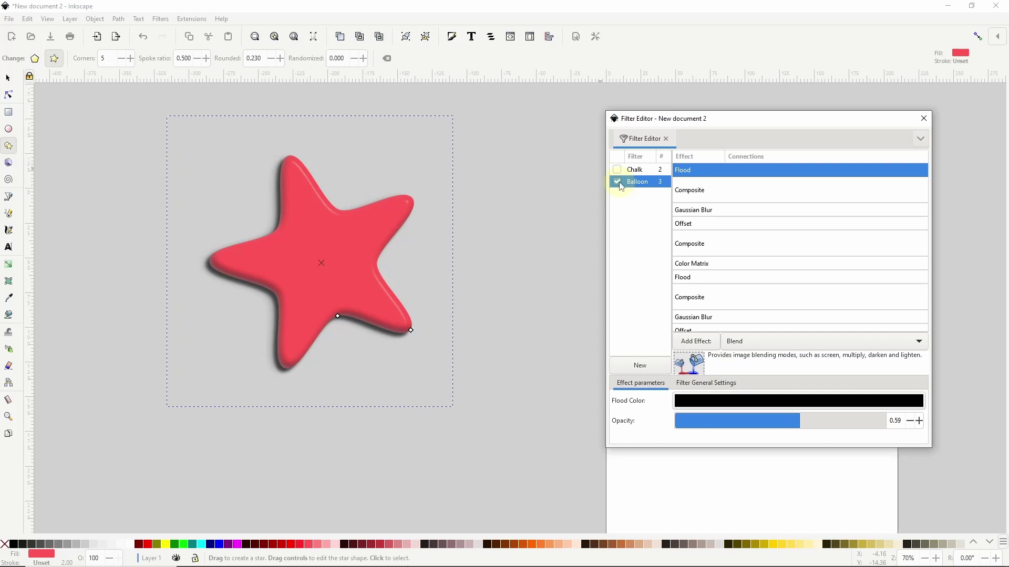
- Check the Filters menu, dismiss it, and close the Filter Editor
click(159, 20)
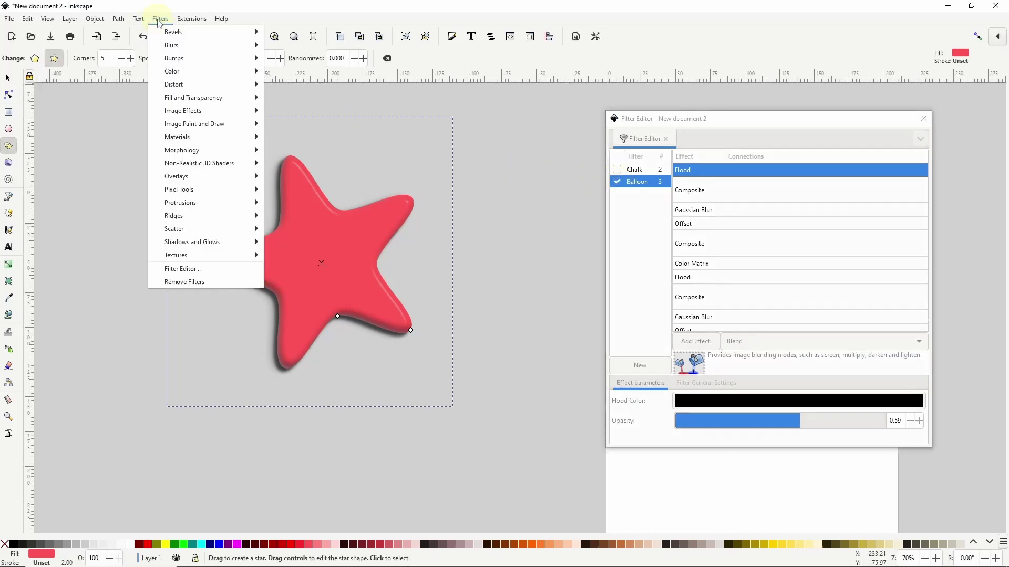
mouse_move(182, 18)
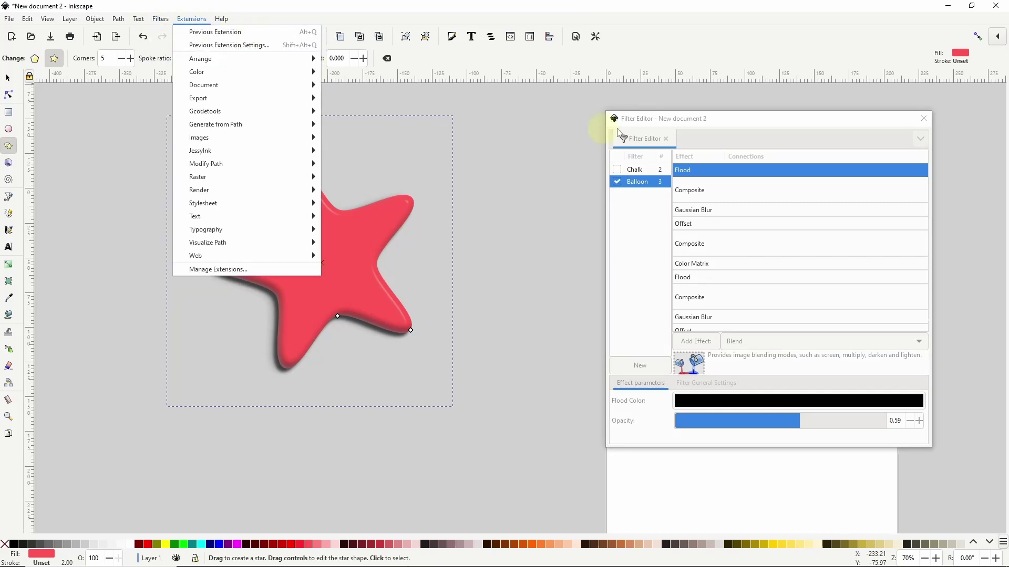
click(727, 120)
click(924, 119)
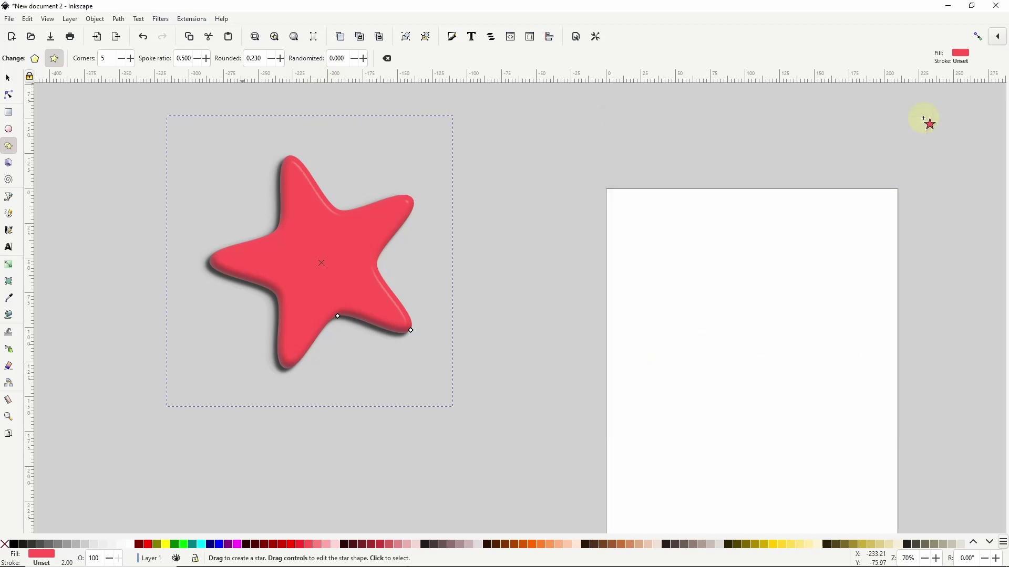
- Close the new document without saving, returning to Custom Filters.svg
click(997, 8)
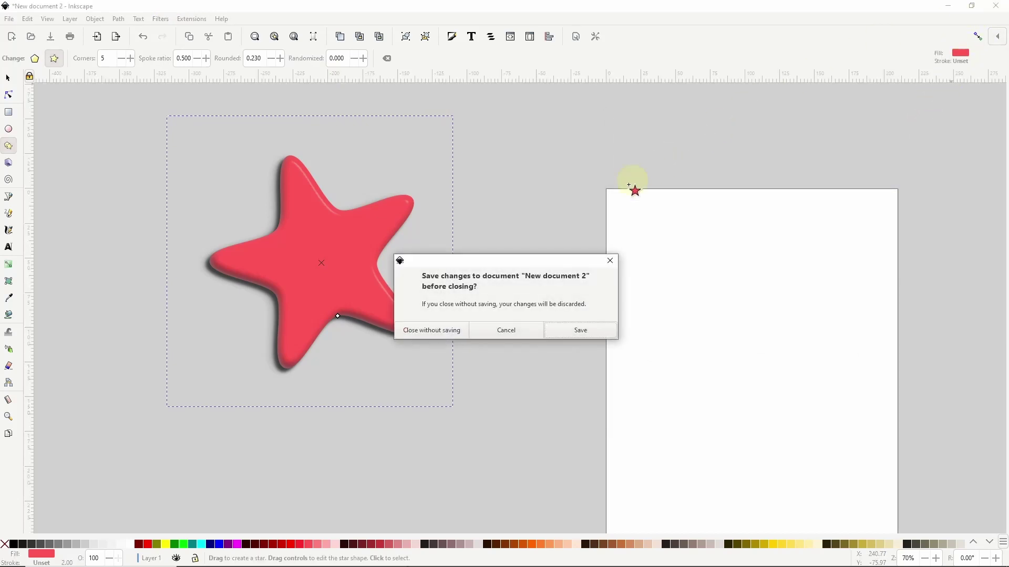
click(446, 331)
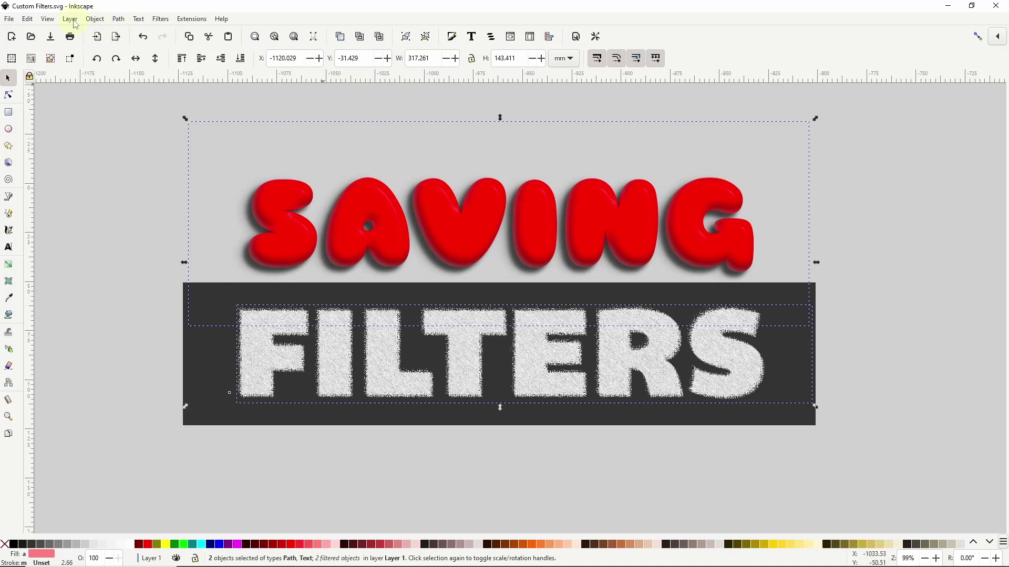
- Copy the full Inkscape data path from Preferences > System, then close Preferences
click(27, 19)
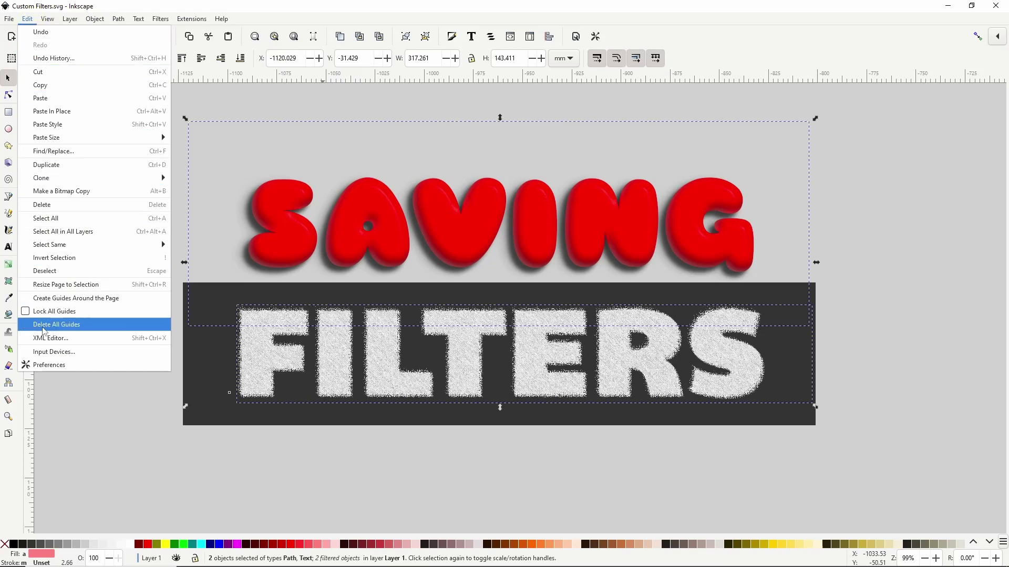
click(57, 368)
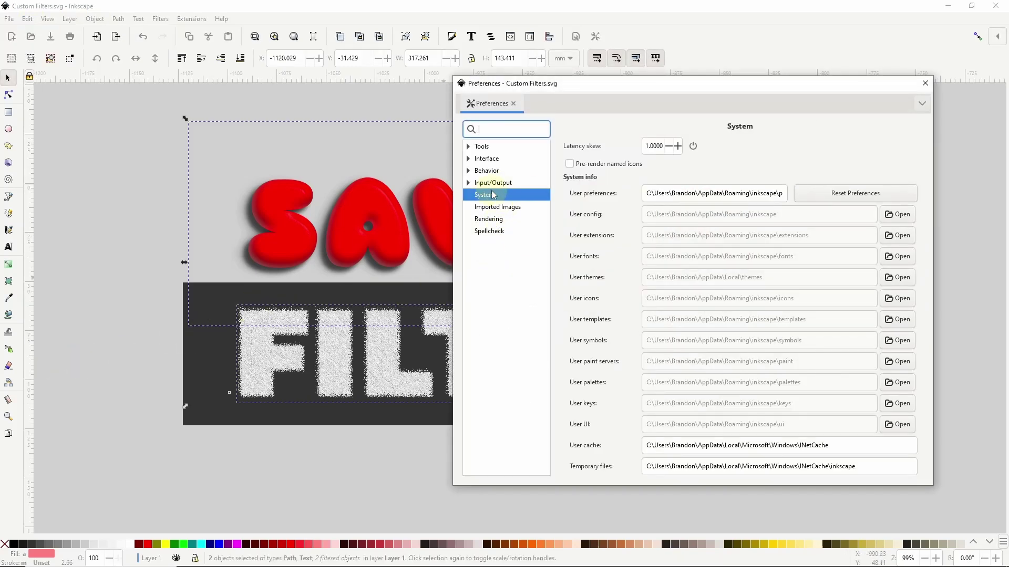
scroll(592, 353, down, 3)
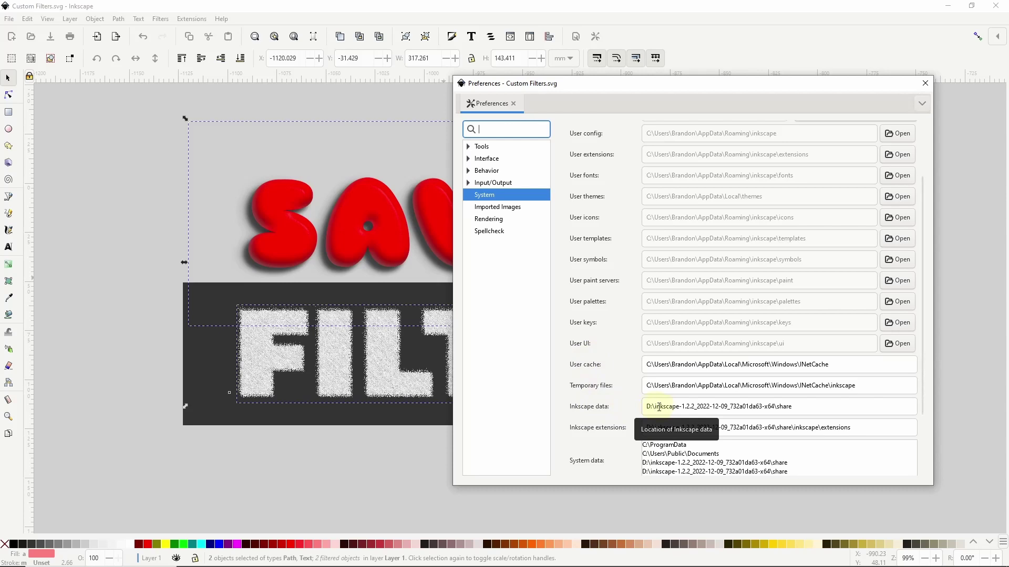
drag(679, 407, 774, 407)
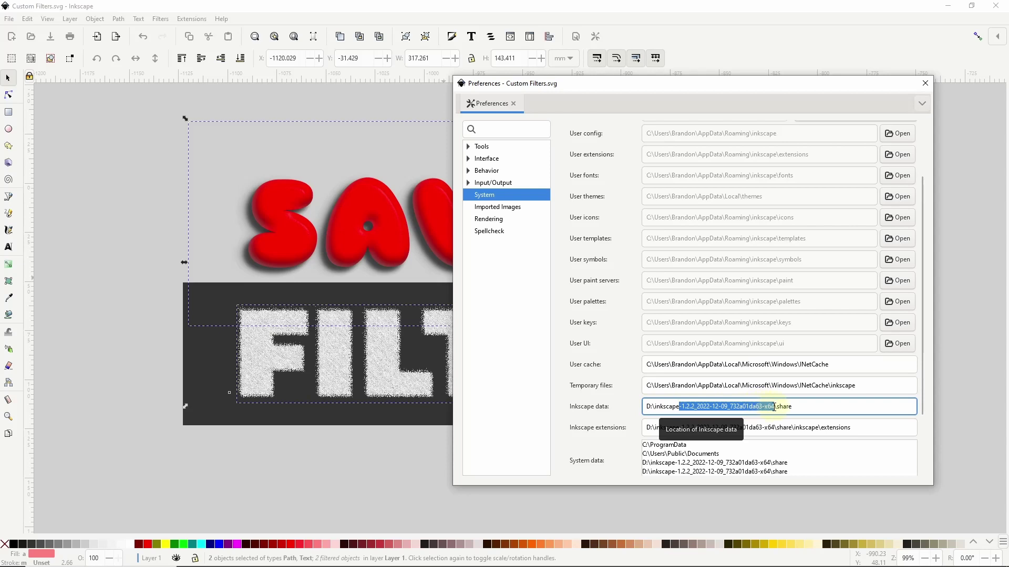
click(741, 407)
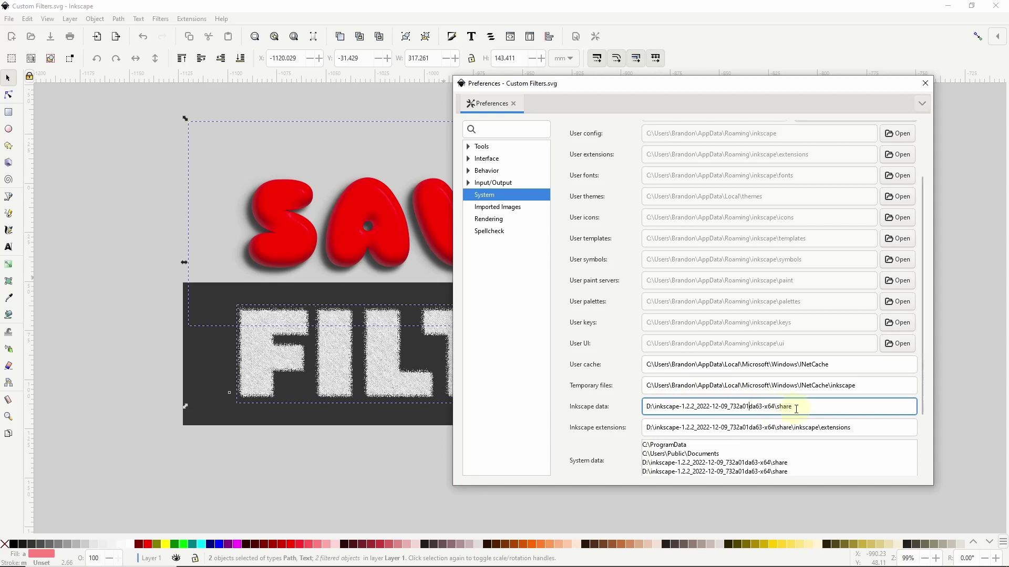
triple_click(785, 406)
right_click(785, 406)
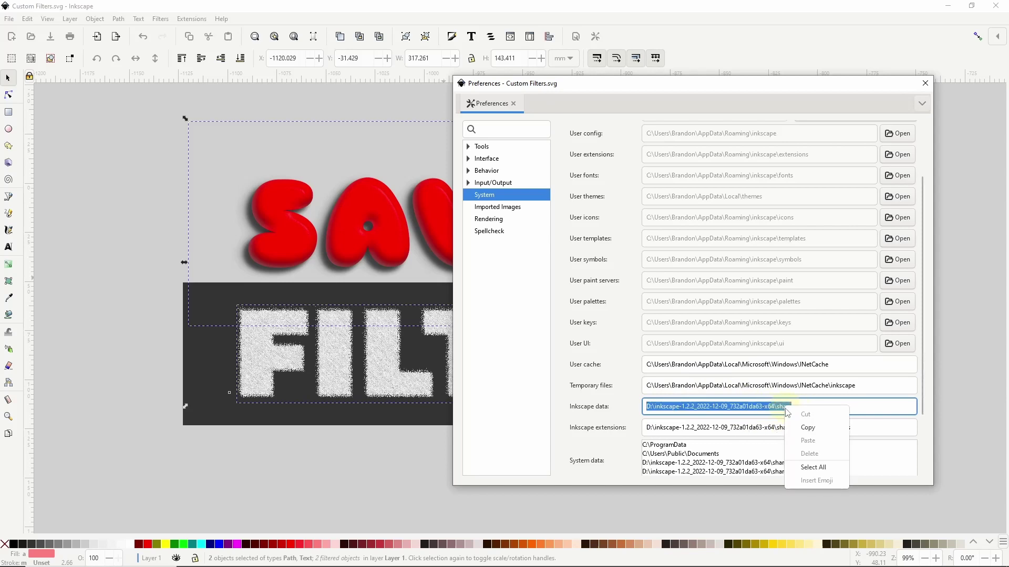
click(797, 427)
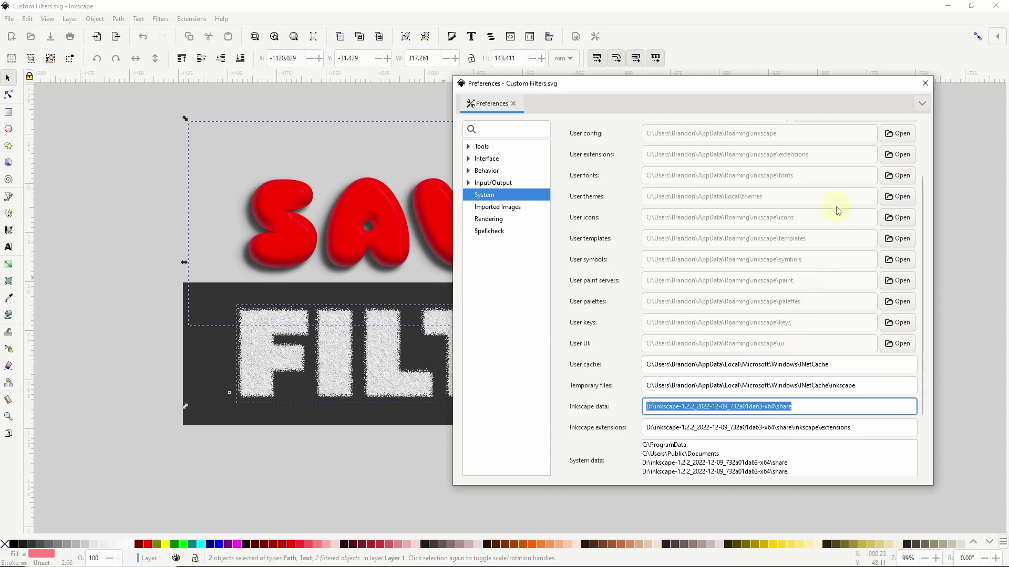
click(925, 85)
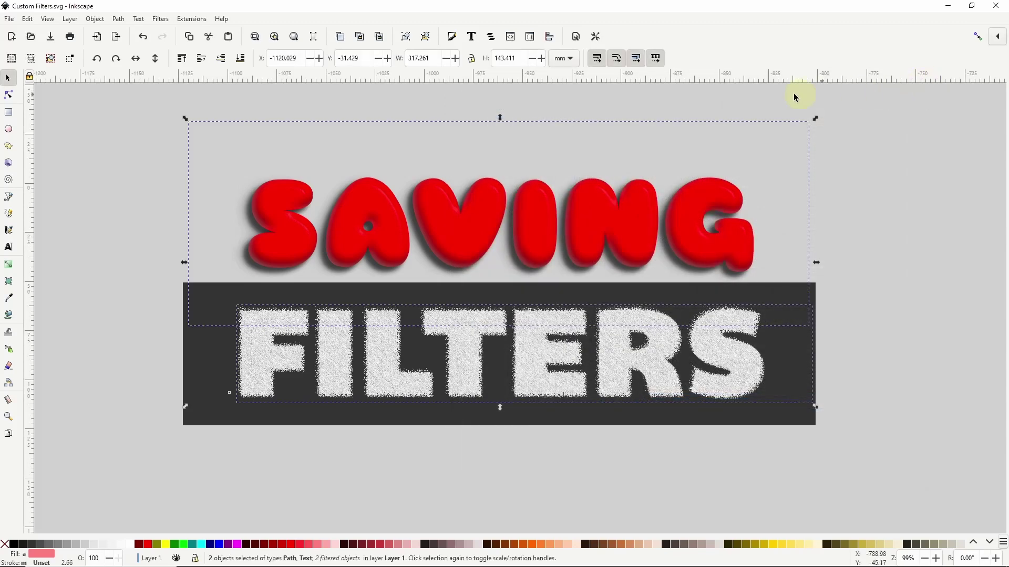
- In the Open dialog, paste the data path and browse into share\inkscape\filters
click(9, 19)
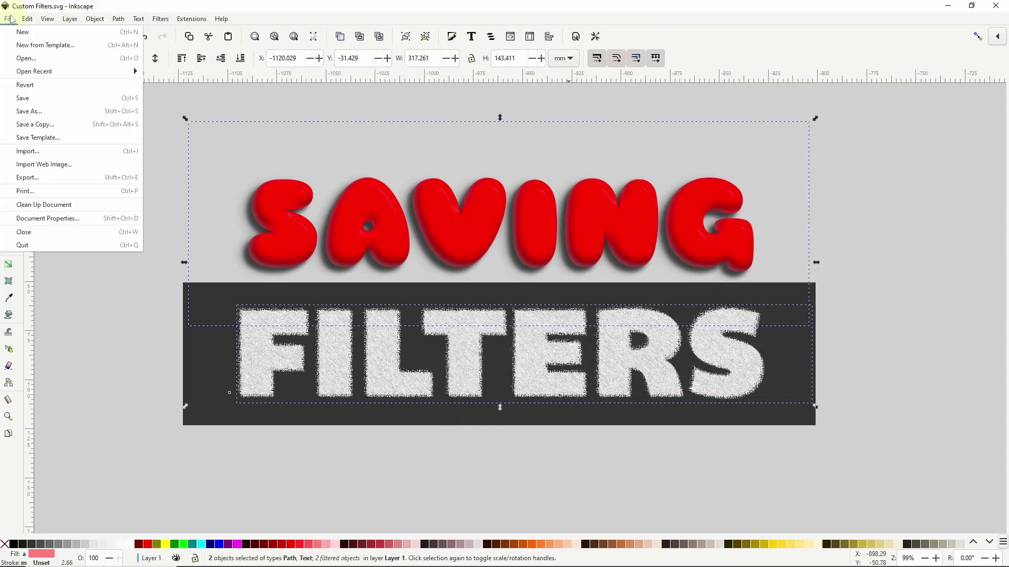
click(23, 60)
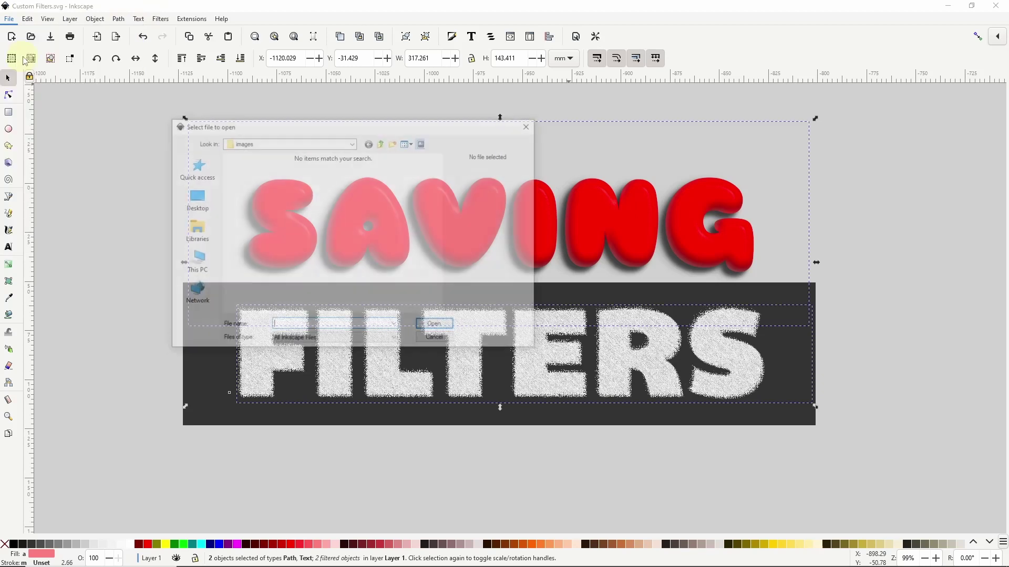
right_click(281, 326)
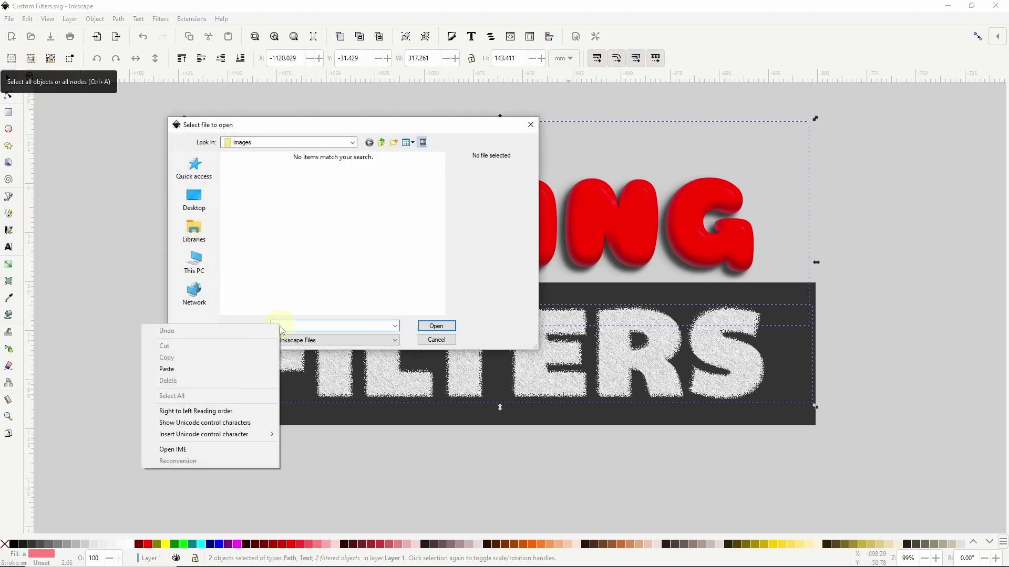
click(254, 368)
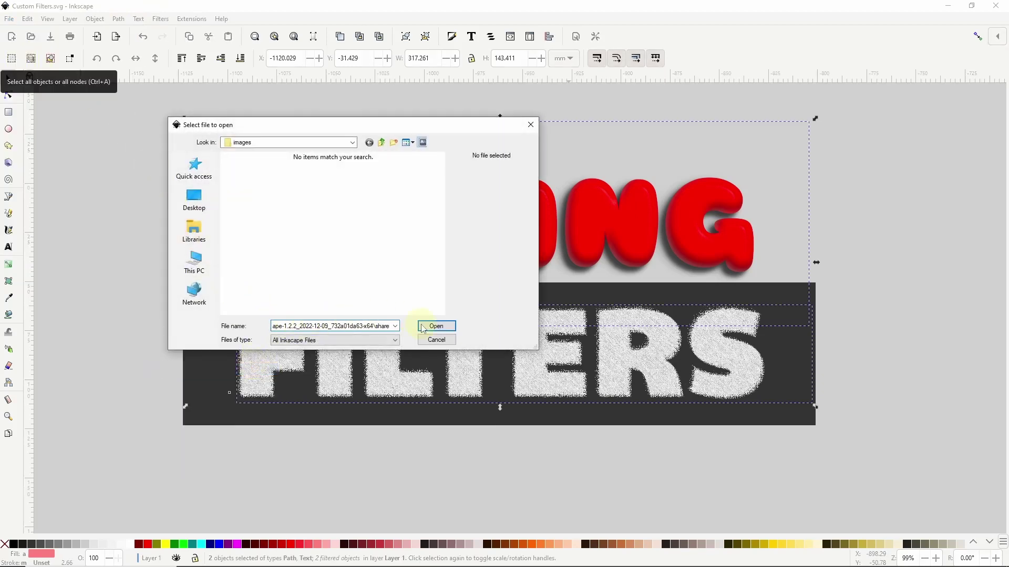
click(436, 327)
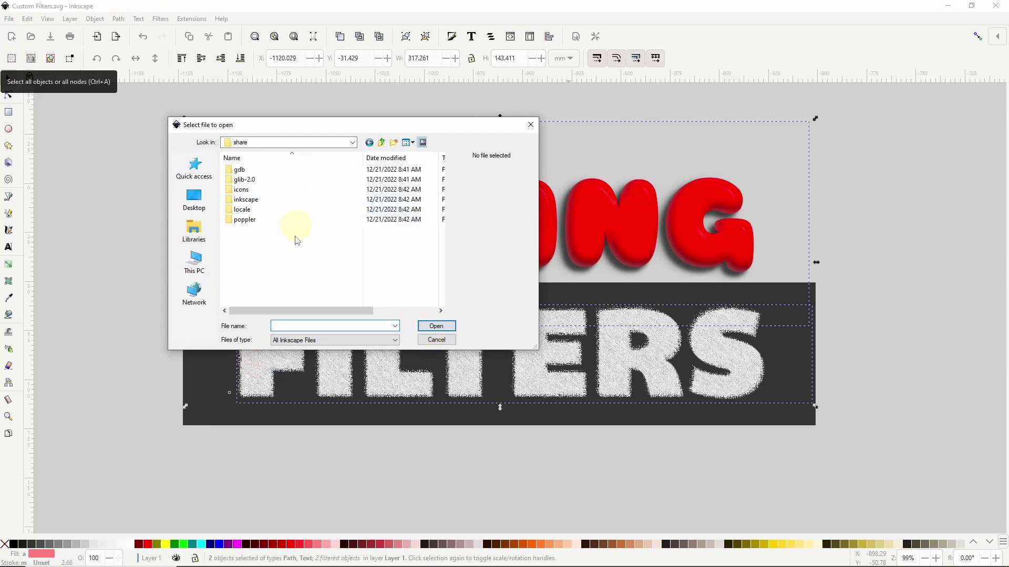
click(260, 205)
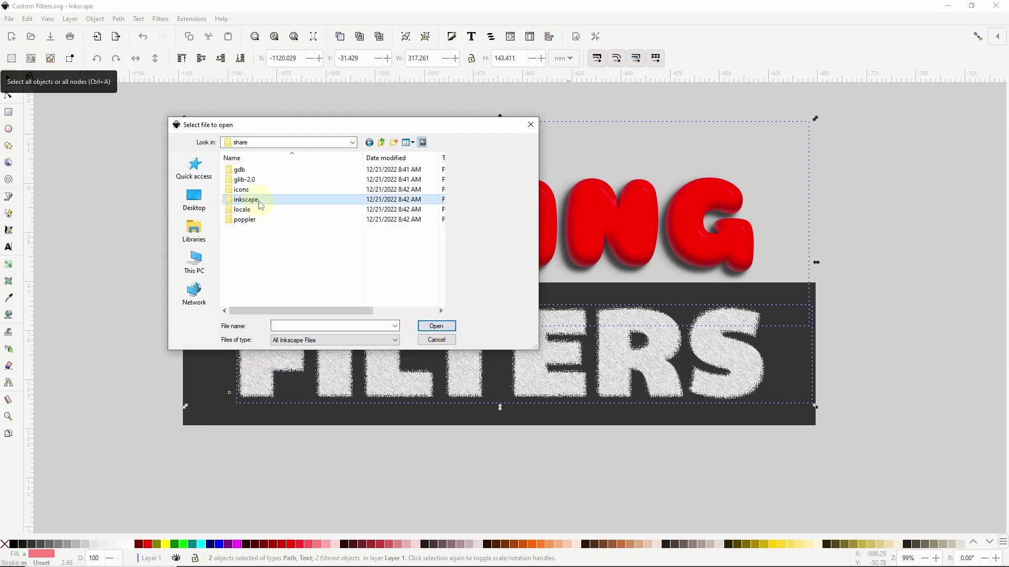
double_click(260, 206)
double_click(251, 220)
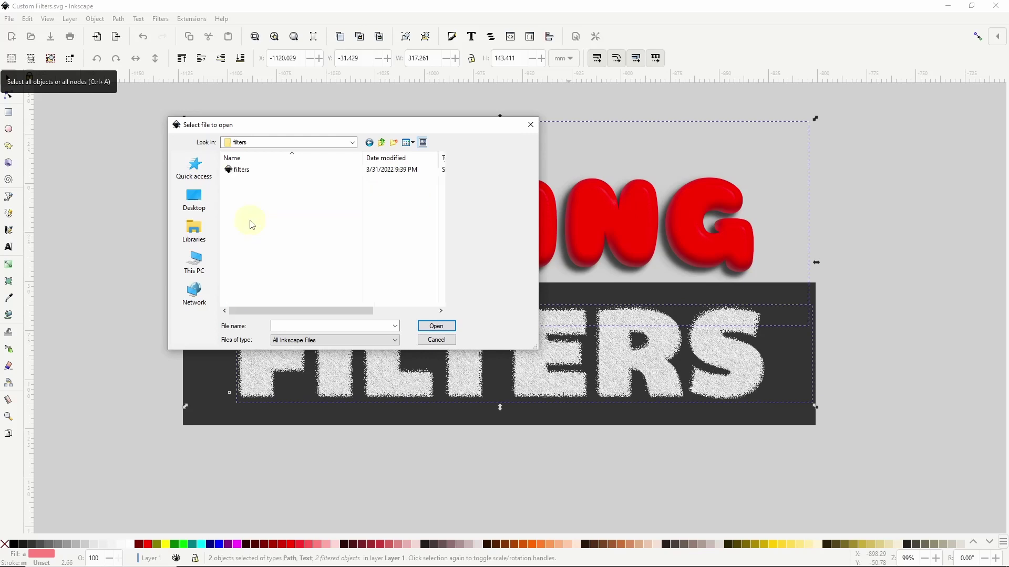
- Make a backup copy of the filters file in the same folder
click(246, 176)
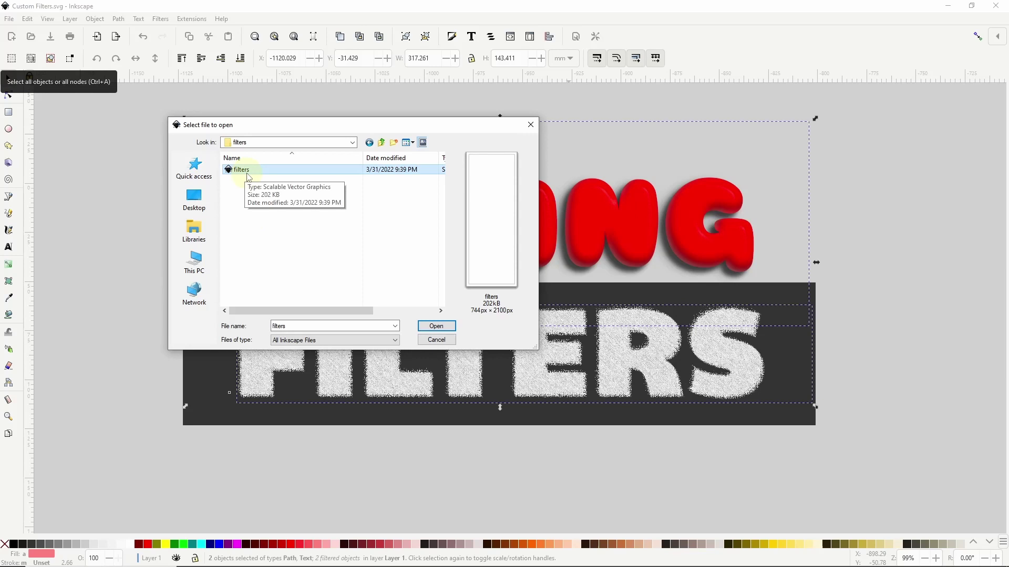
right_click(243, 170)
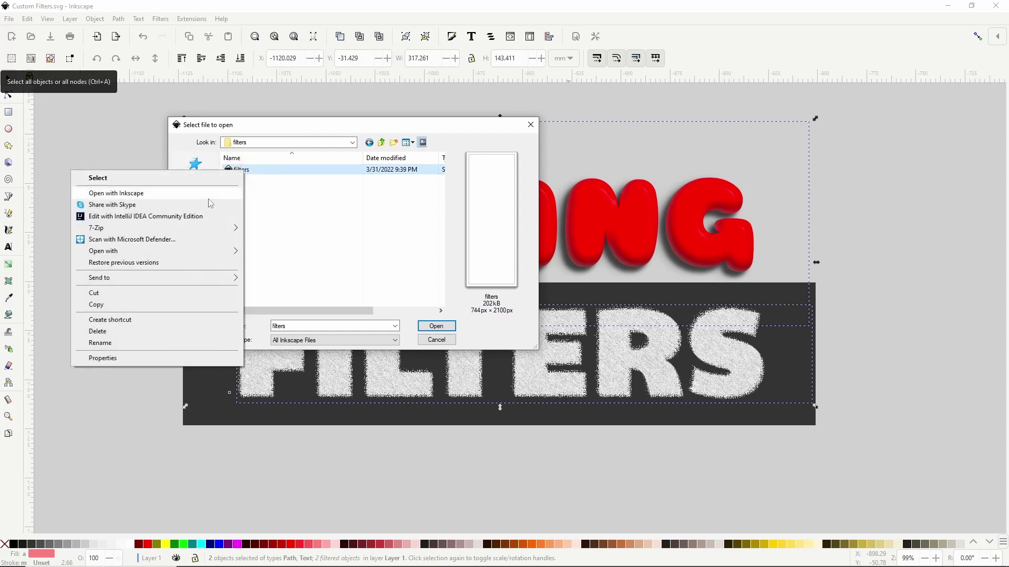
click(169, 305)
right_click(253, 202)
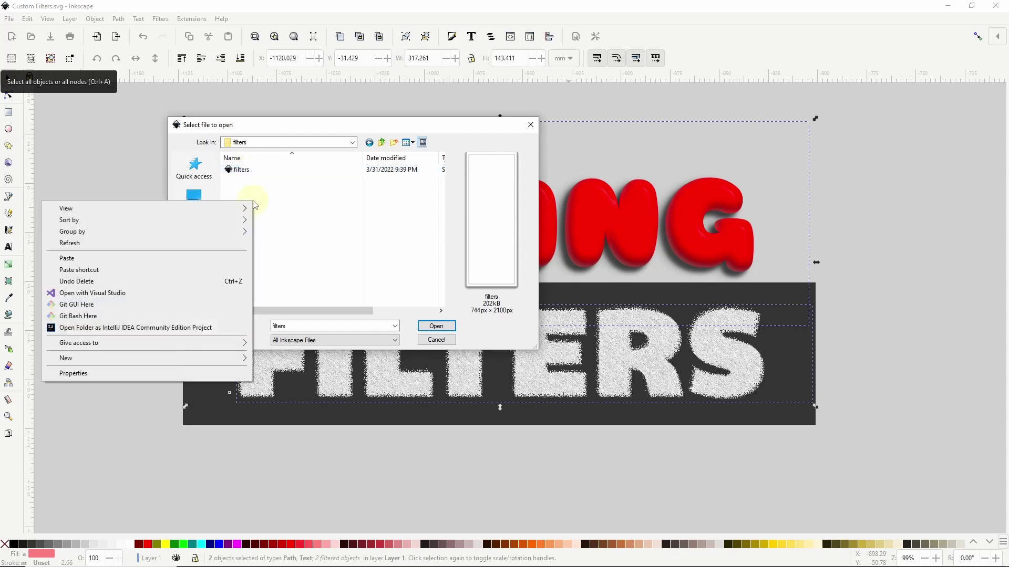
click(226, 259)
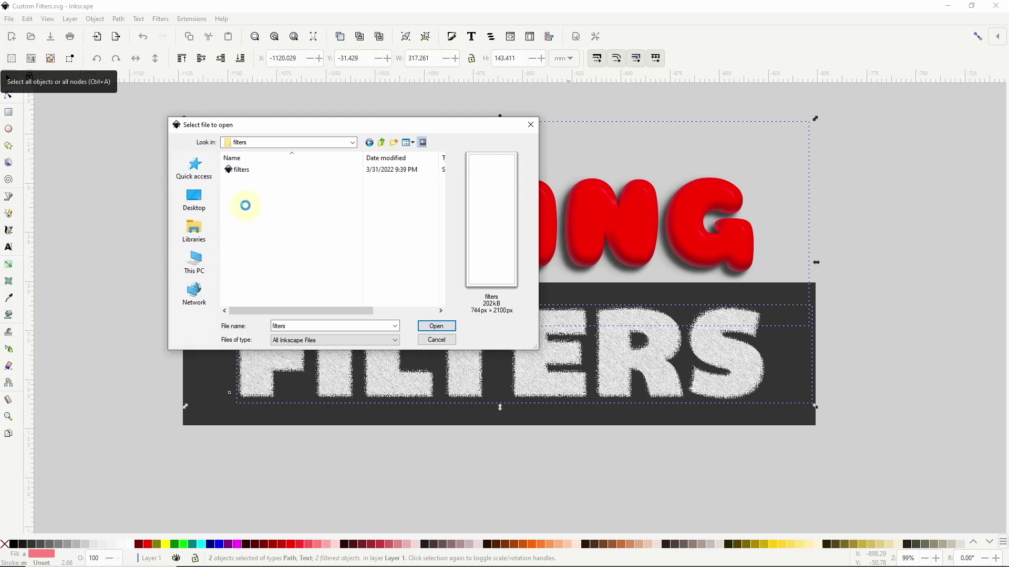
- Open filters.svg, convert it from the legacy format for screen display, and maximize the window
double_click(250, 181)
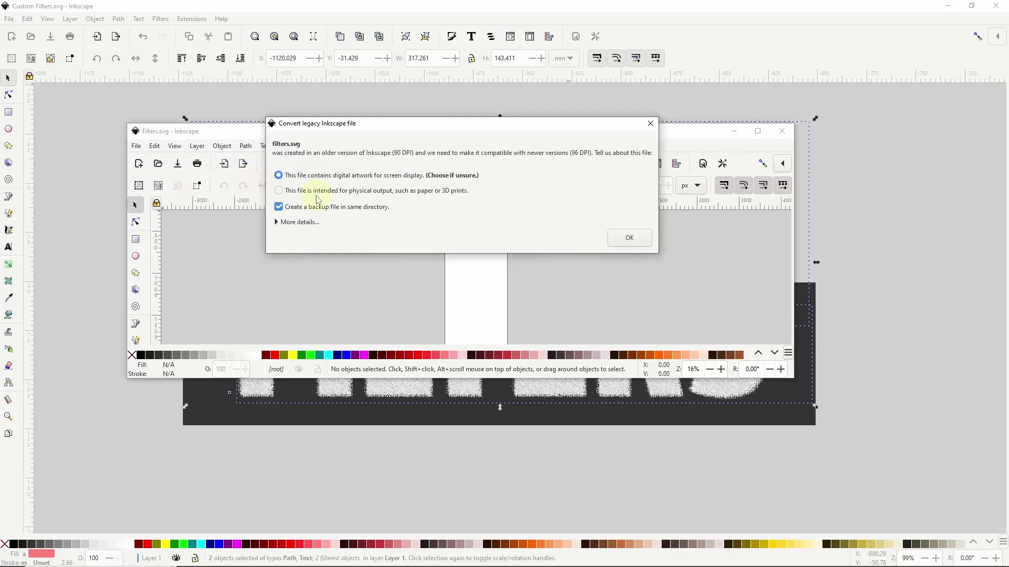
click(629, 238)
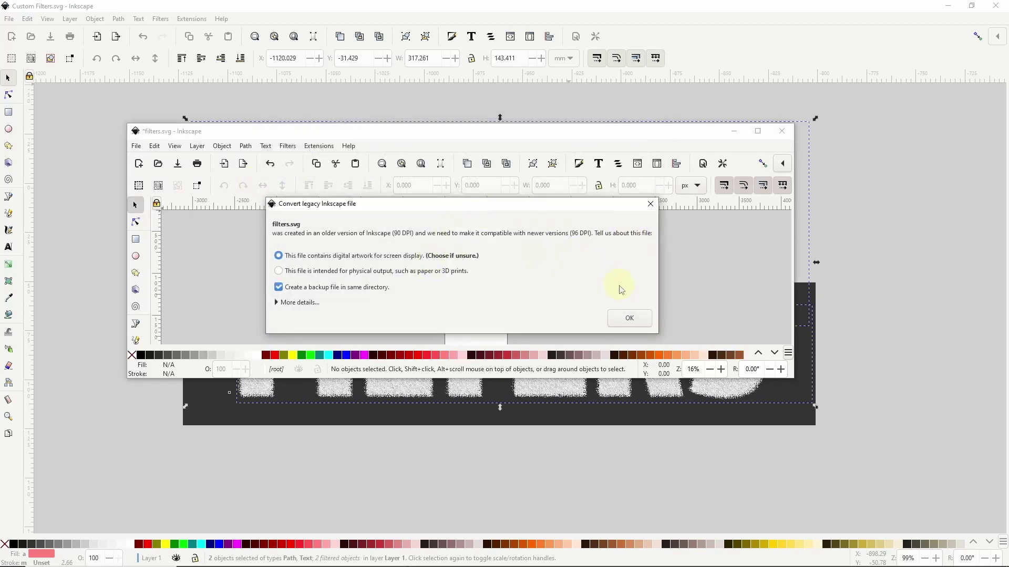
click(633, 320)
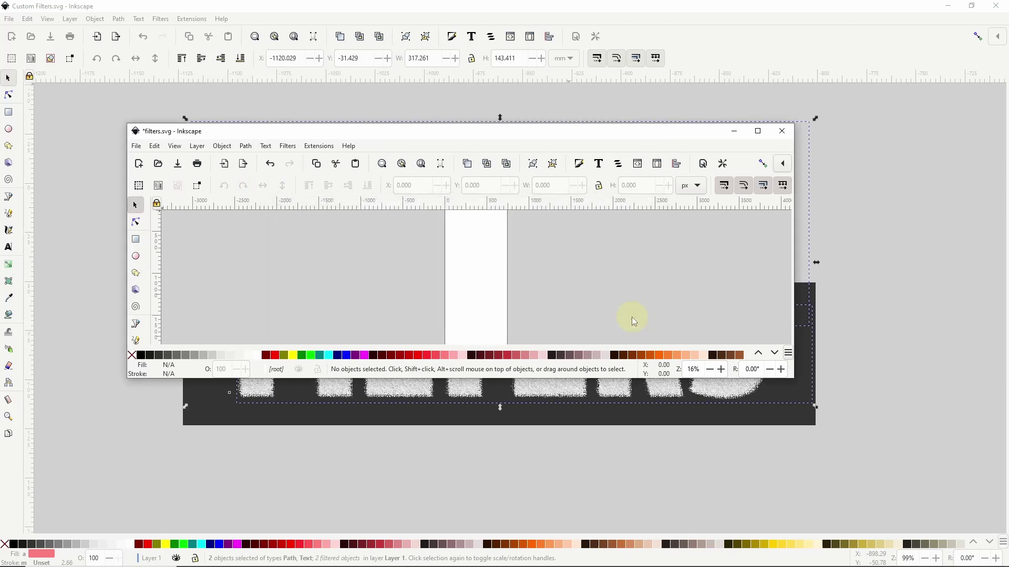
click(759, 131)
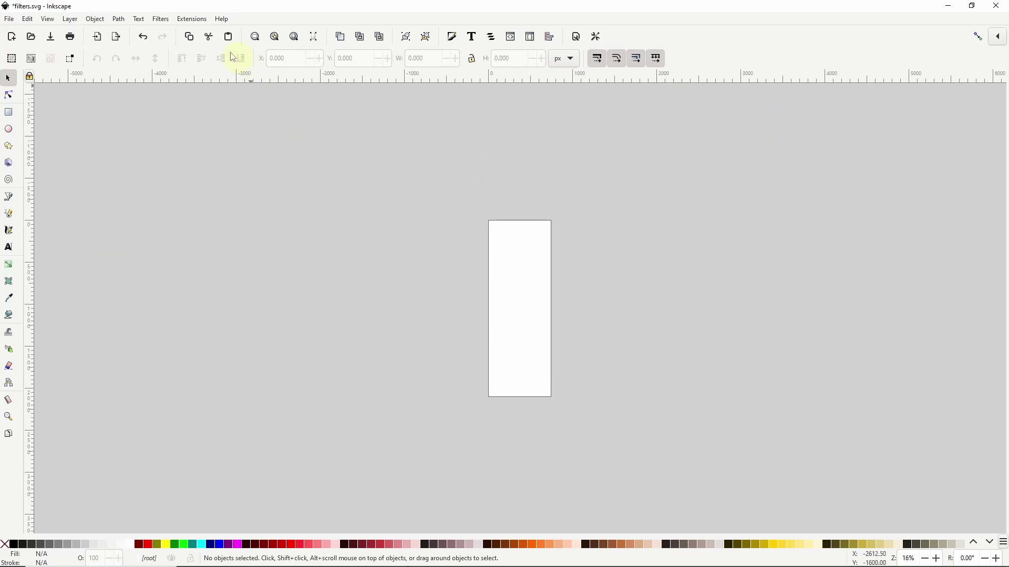
click(167, 21)
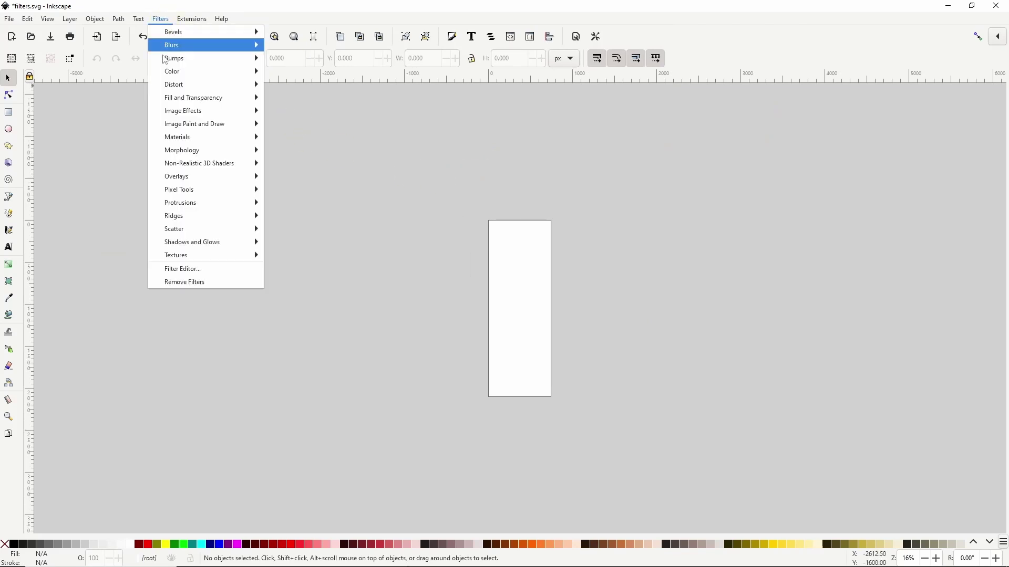
click(181, 269)
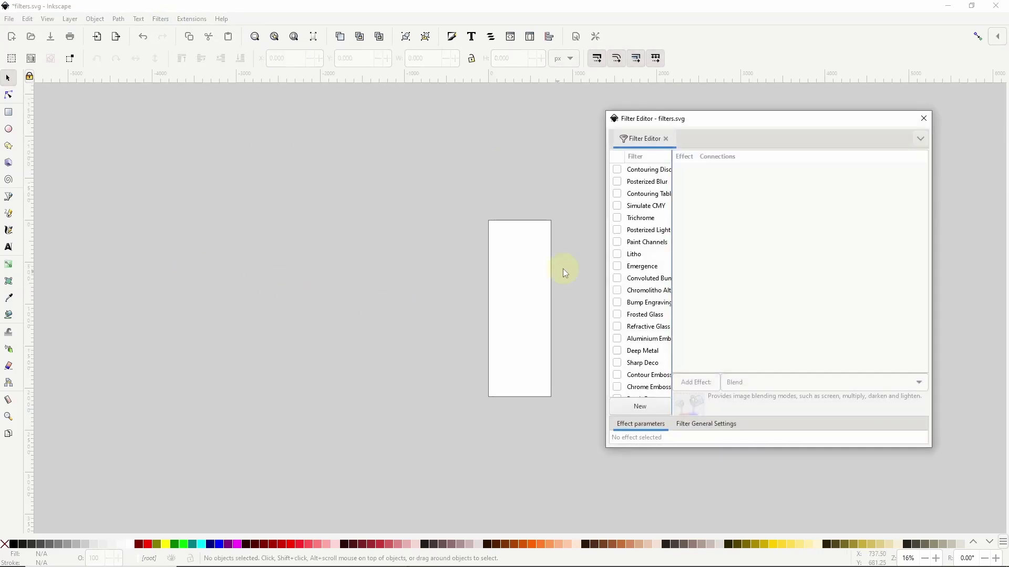
scroll(654, 299, down, 10)
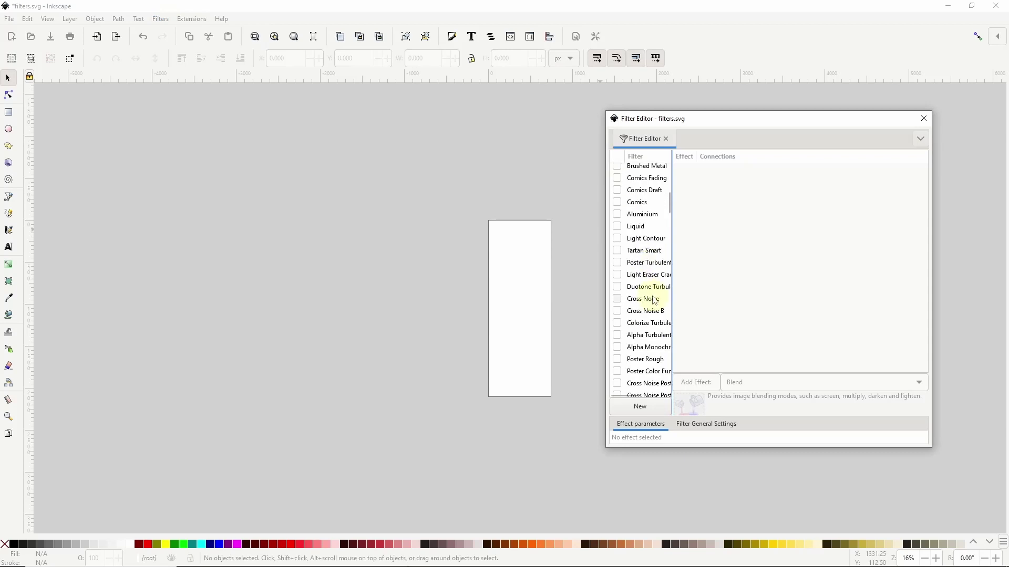
scroll(657, 294, down, 3)
mouse_move(668, 212)
mouse_down()
mouse_move(676, 367)
mouse_move(667, 163)
mouse_up()
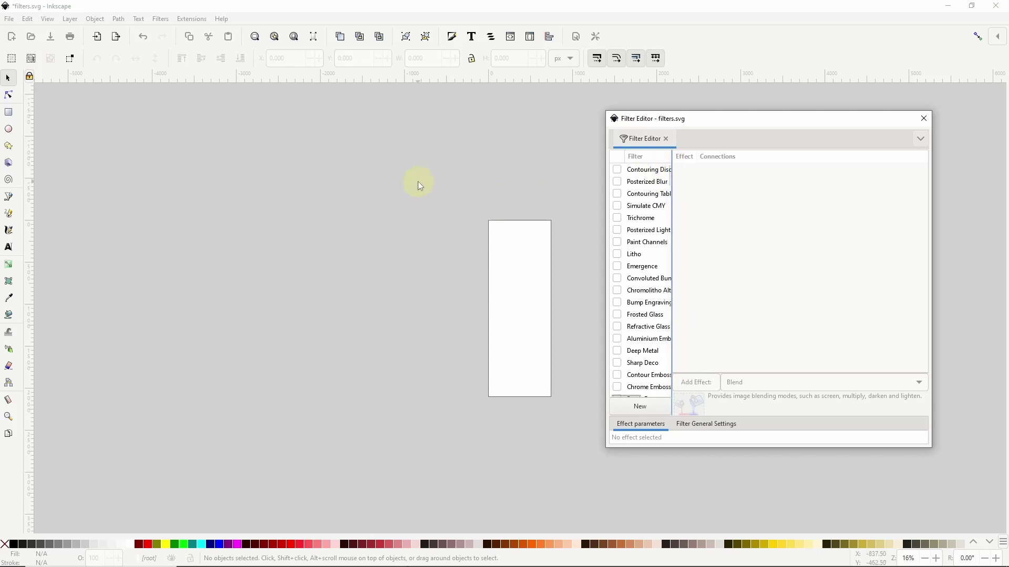
click(46, 25)
click(47, 21)
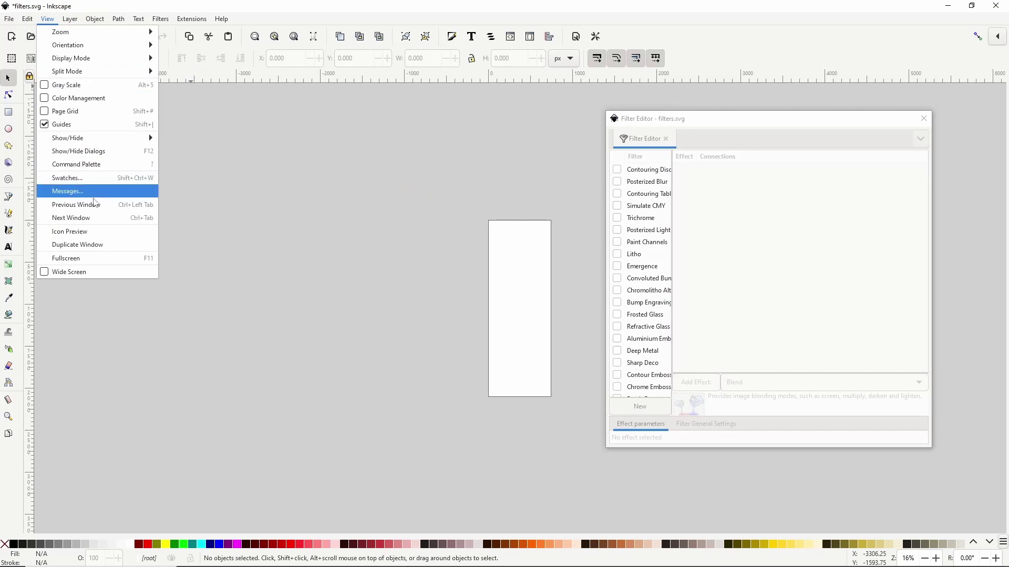
- Copy the SAVING FILTERS artwork from Custom Filters.svg and paste it into filters.svg
click(97, 204)
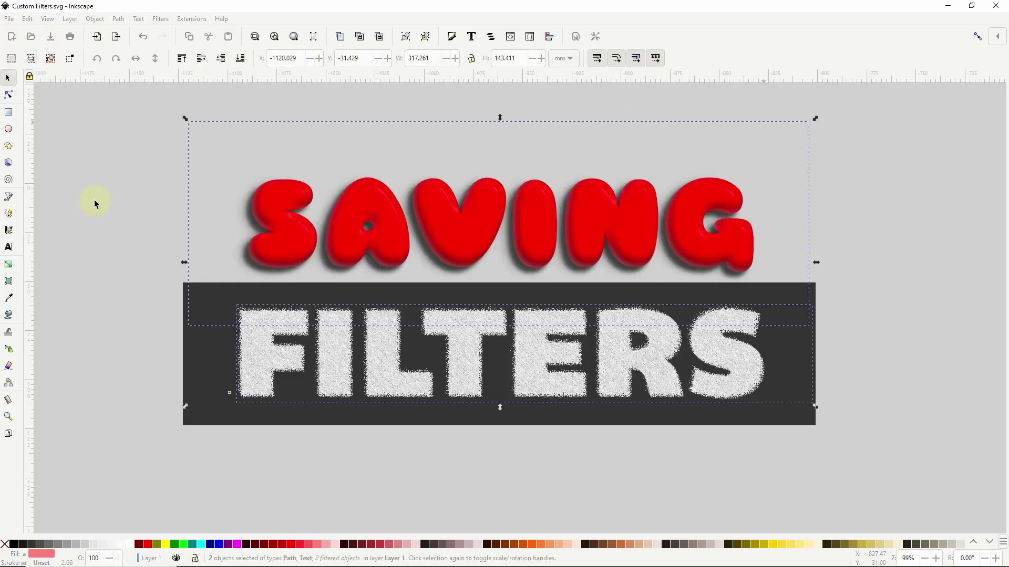
right_click(270, 219)
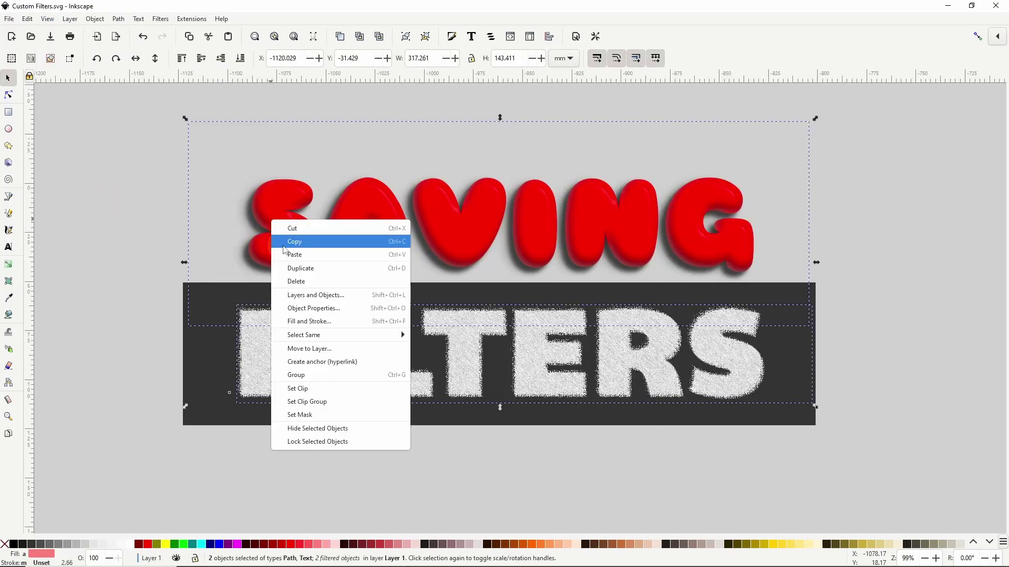
click(294, 242)
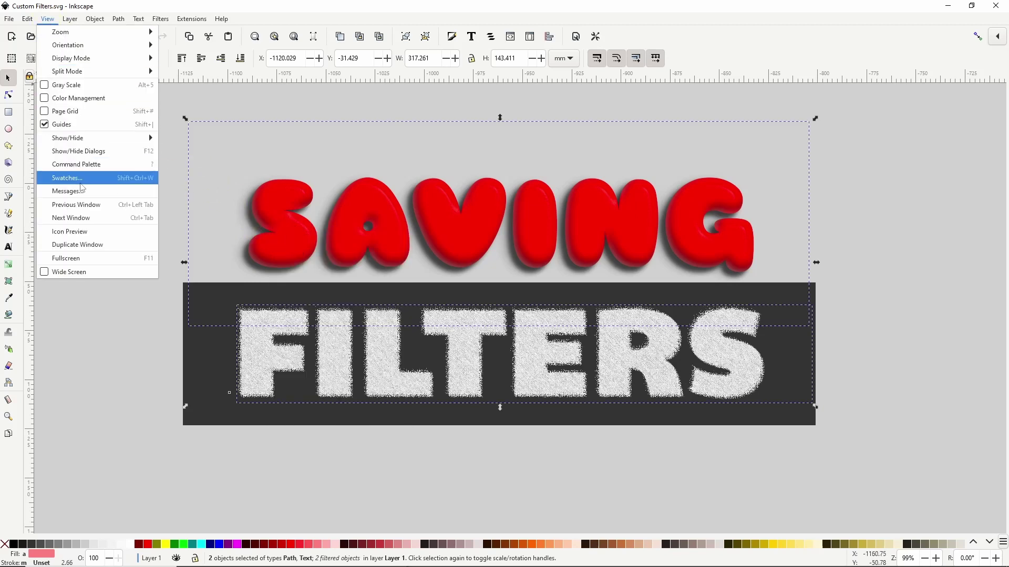
click(92, 218)
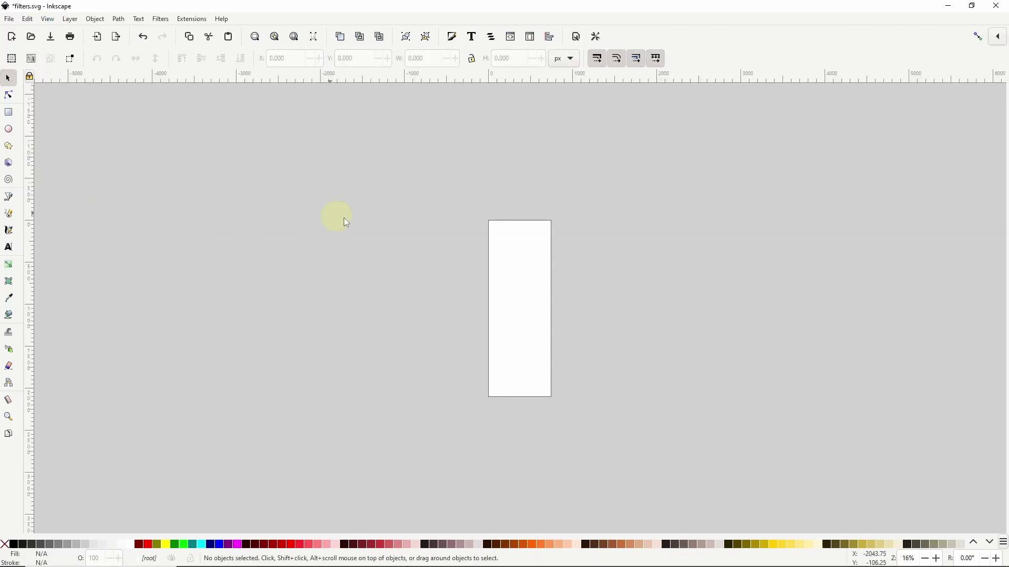
right_click(288, 213)
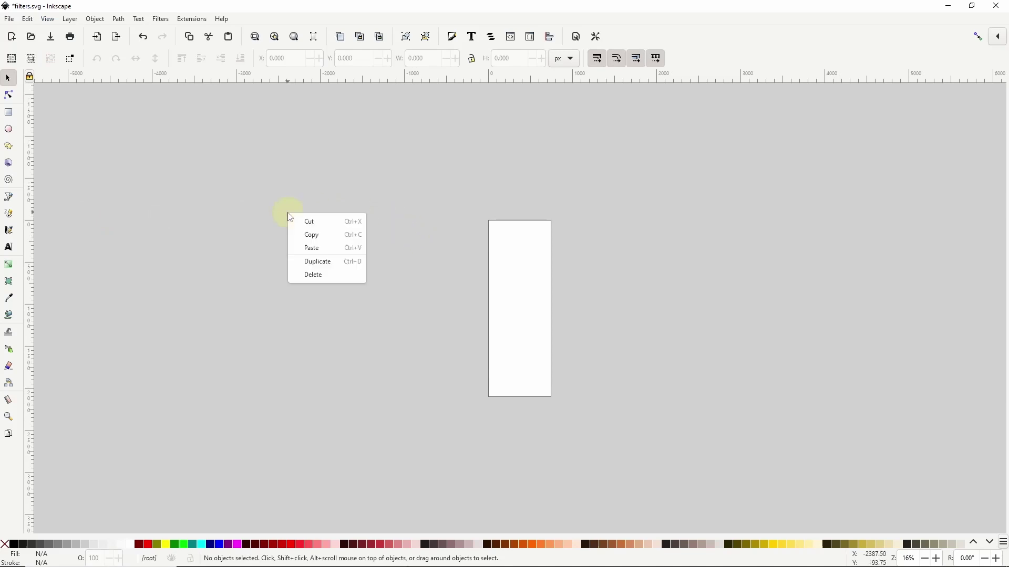
click(314, 248)
ctrl+scroll(311, 246, up, 3)
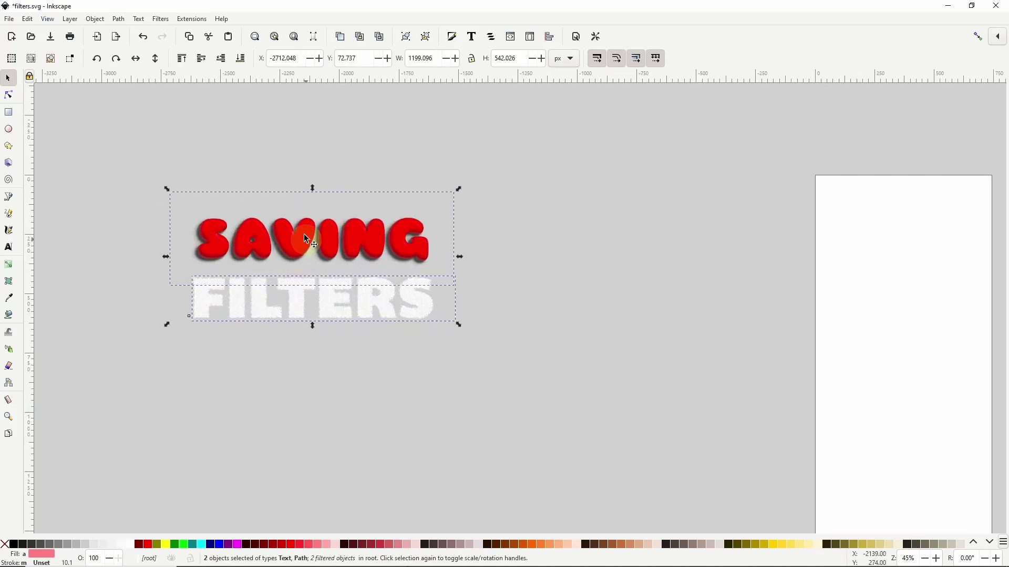
- Show Chalk and Balloon in the Filter Editor, delete the pasted artwork, and open the File menu
click(164, 24)
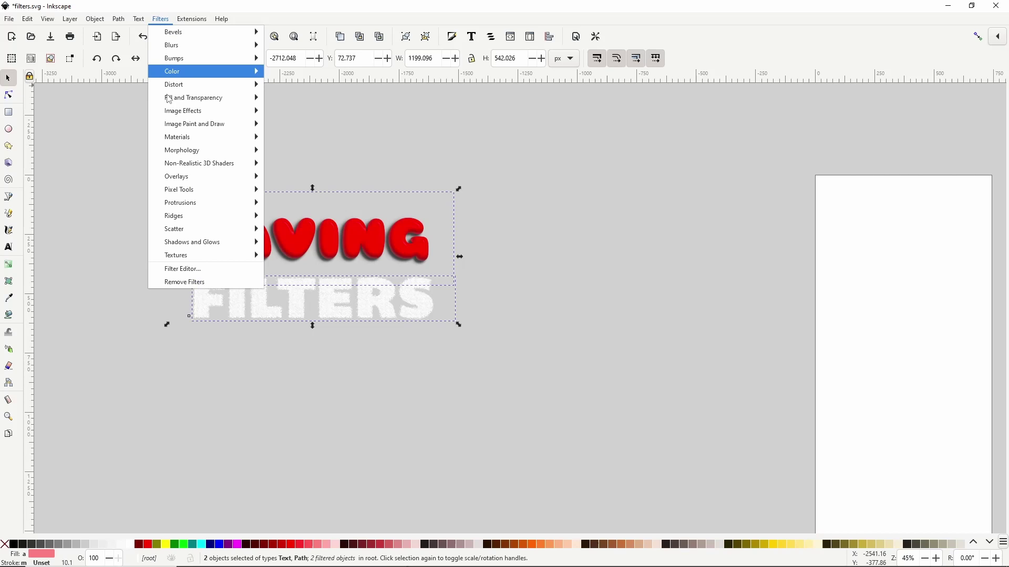
click(195, 275)
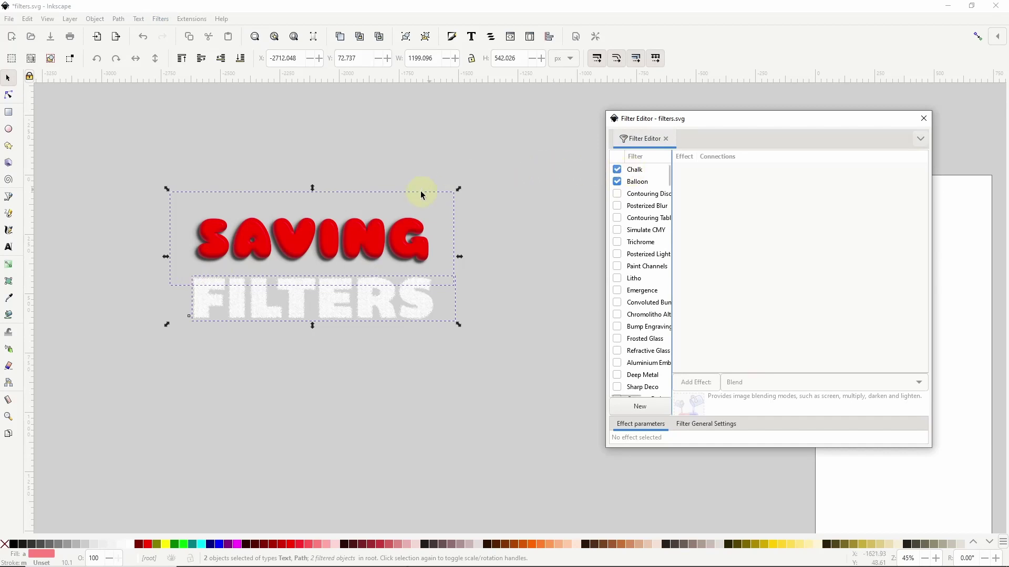
key(Delete)
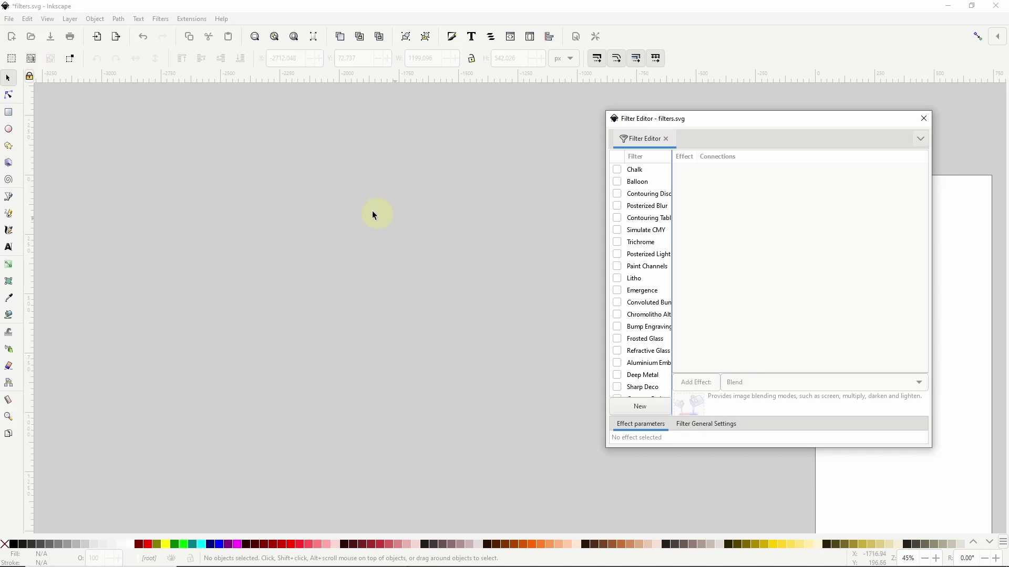
click(10, 20)
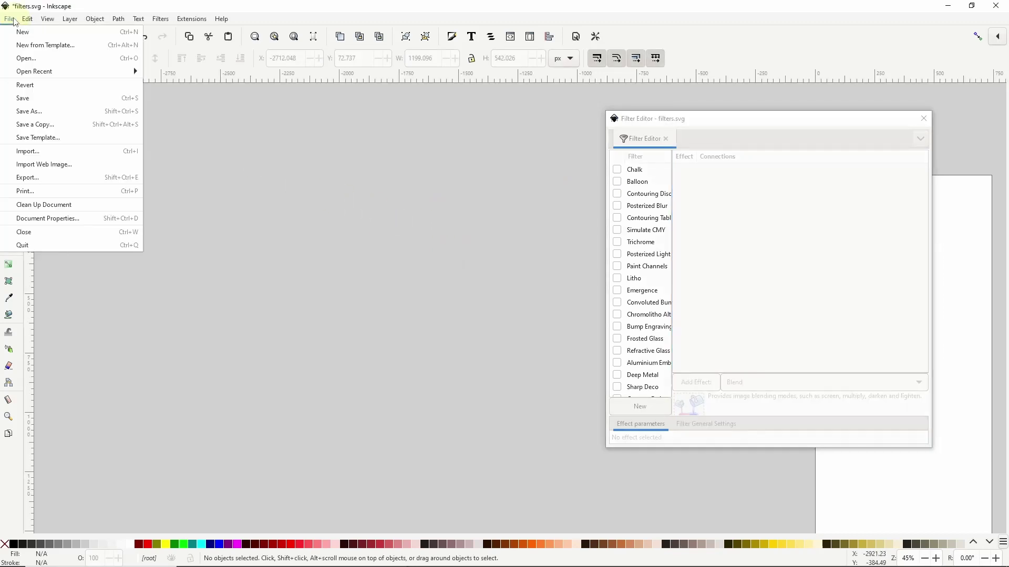
- Save filters.svg and look over the filter categories list without applying anything
click(39, 99)
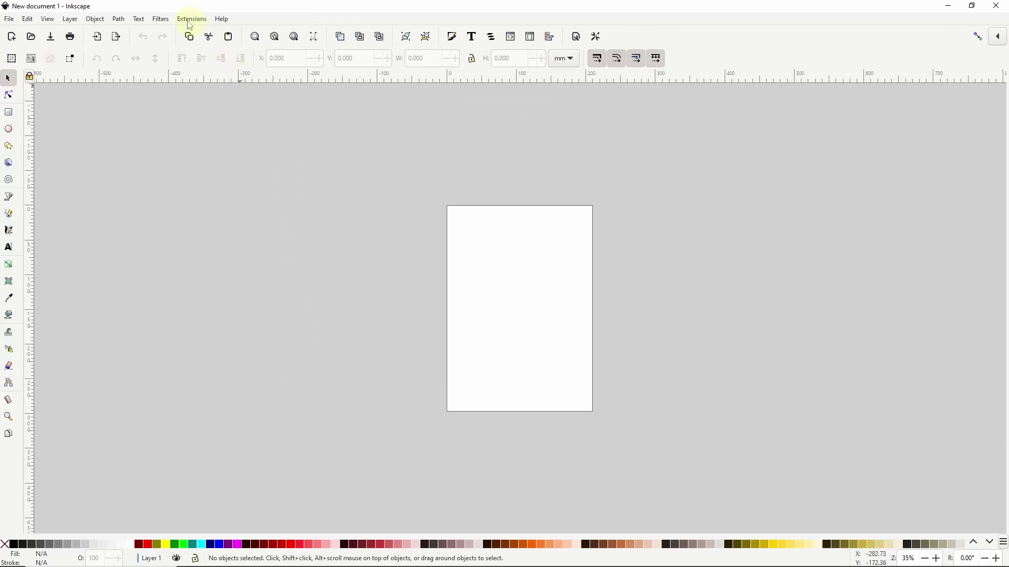
click(163, 20)
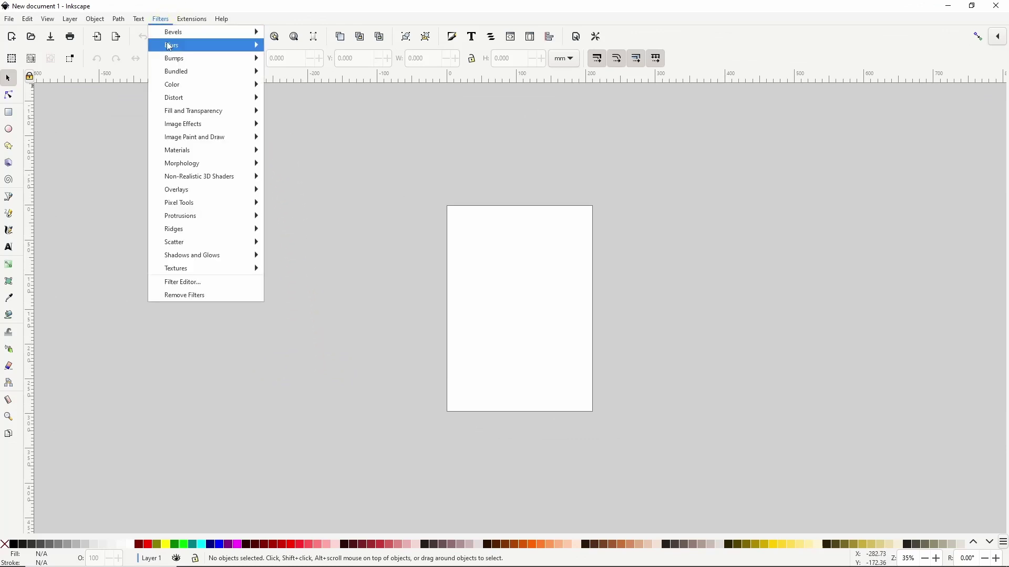
mouse_move(179, 75)
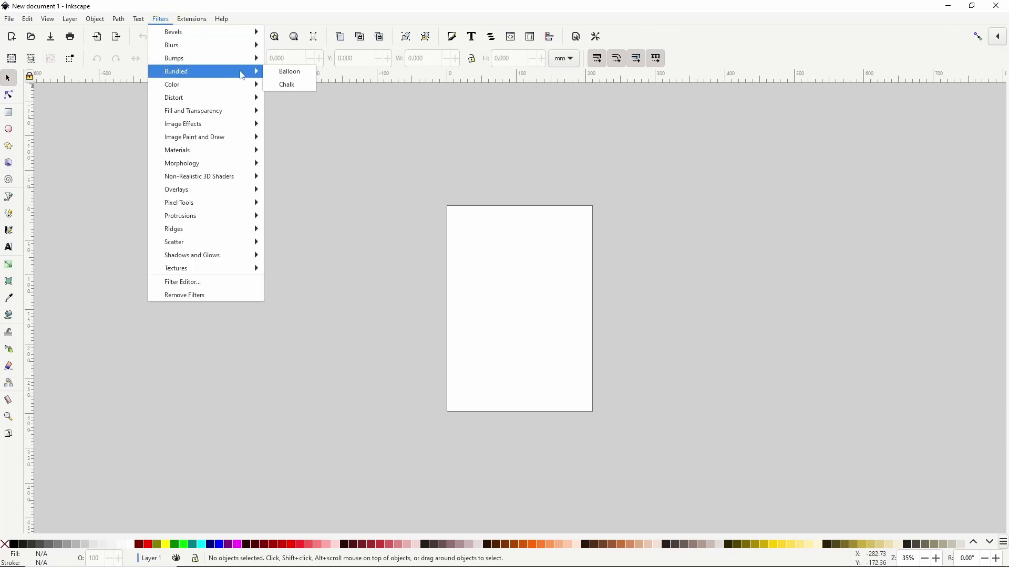
click(113, 171)
- Draw a rounded red star left of the page and apply the bundled Balloon filter
click(9, 146)
drag(246, 216, 328, 304)
click(162, 21)
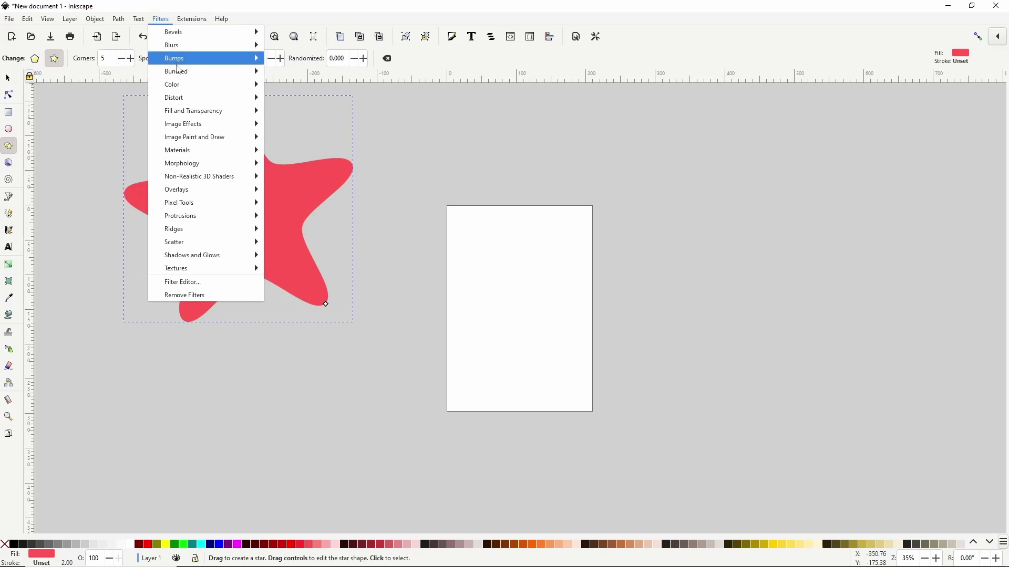
mouse_move(238, 79)
click(289, 72)
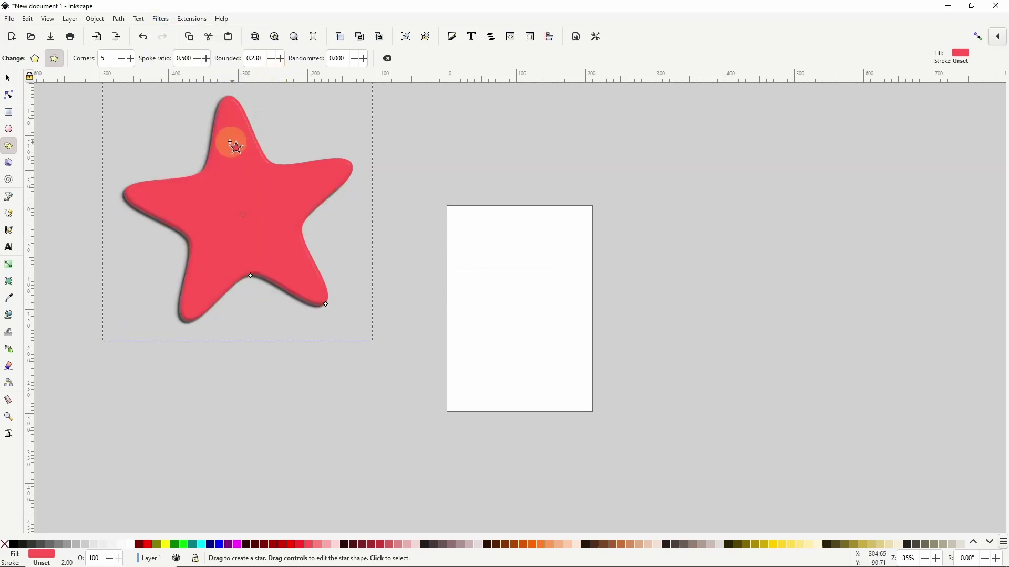
- Apply the bundled Chalk filter to the star and move it down and right
click(161, 19)
mouse_move(186, 77)
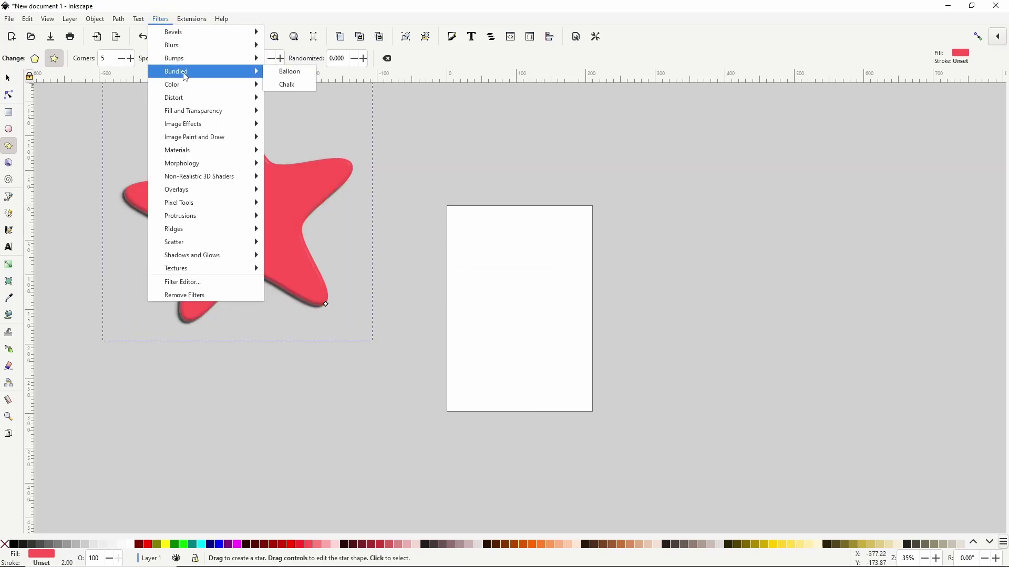
click(307, 86)
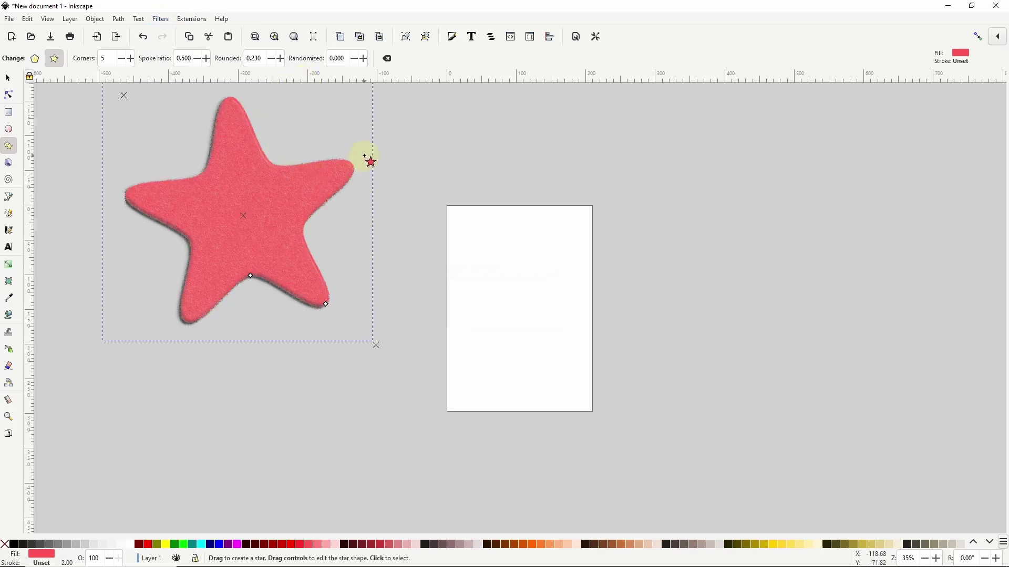
drag(243, 215, 297, 248)
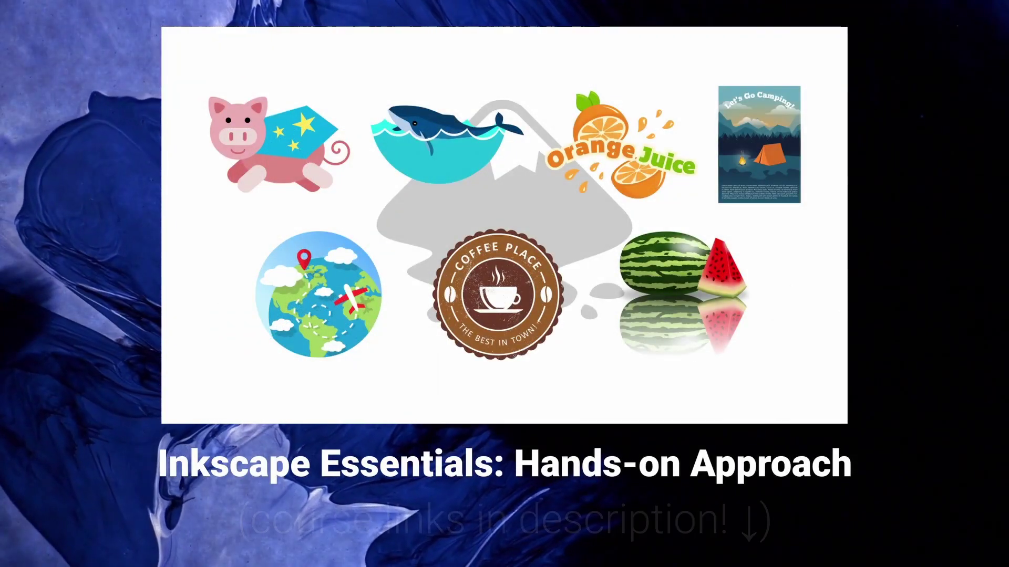